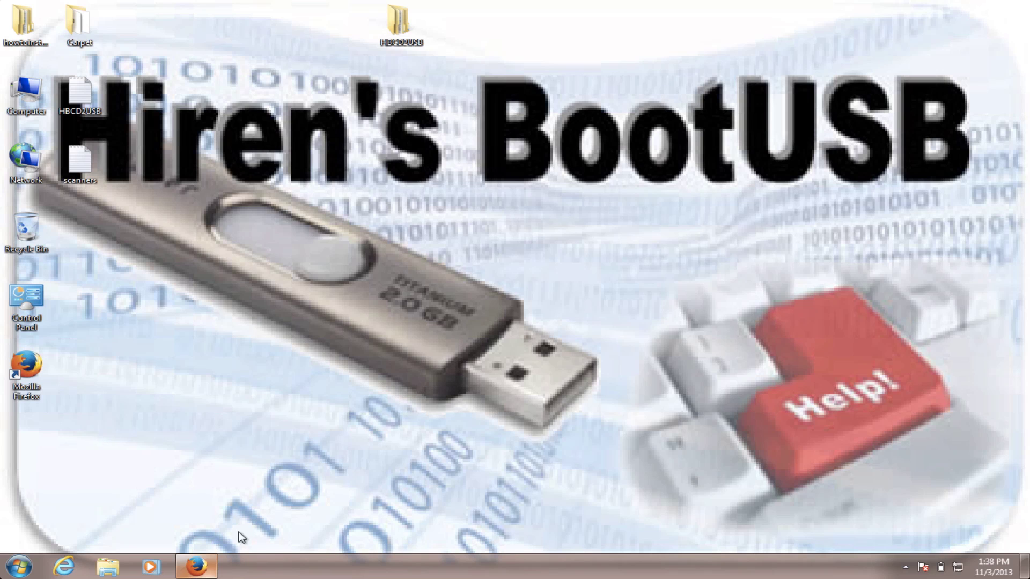
Restore Firefox and highlight the hiren.info /pages/bootcd-on-usb-disk page address
{"action": "left_click", "coordinate": [201, 570]}
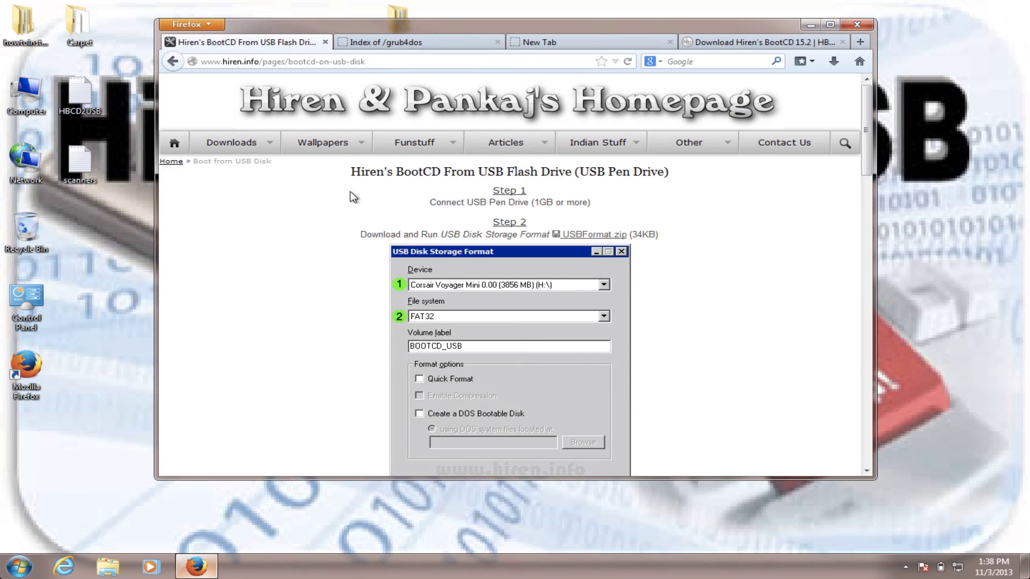
{"action": "left_click", "coordinate": [379, 63]}
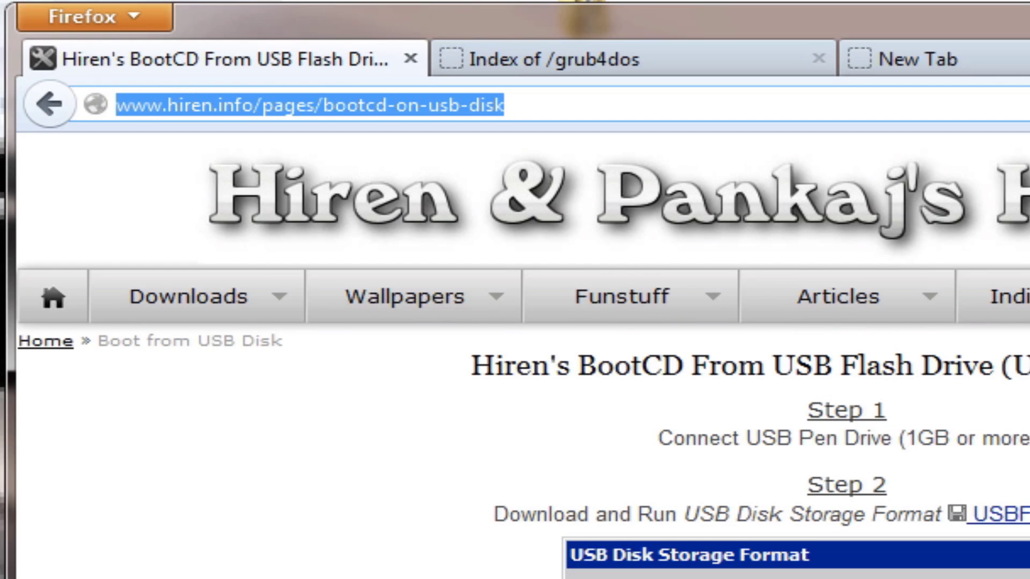
{"action": "left_click", "coordinate": [680, 111]}
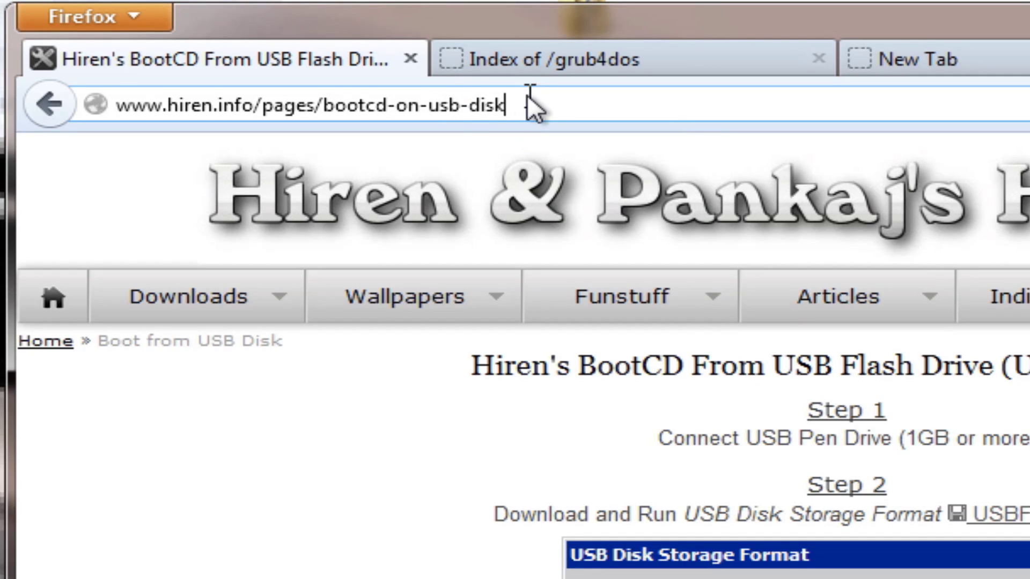
{"action": "left_click_drag", "start_coordinate": [515, 100], "coordinate": [246, 103]}
{"action": "left_click", "coordinate": [565, 100]}
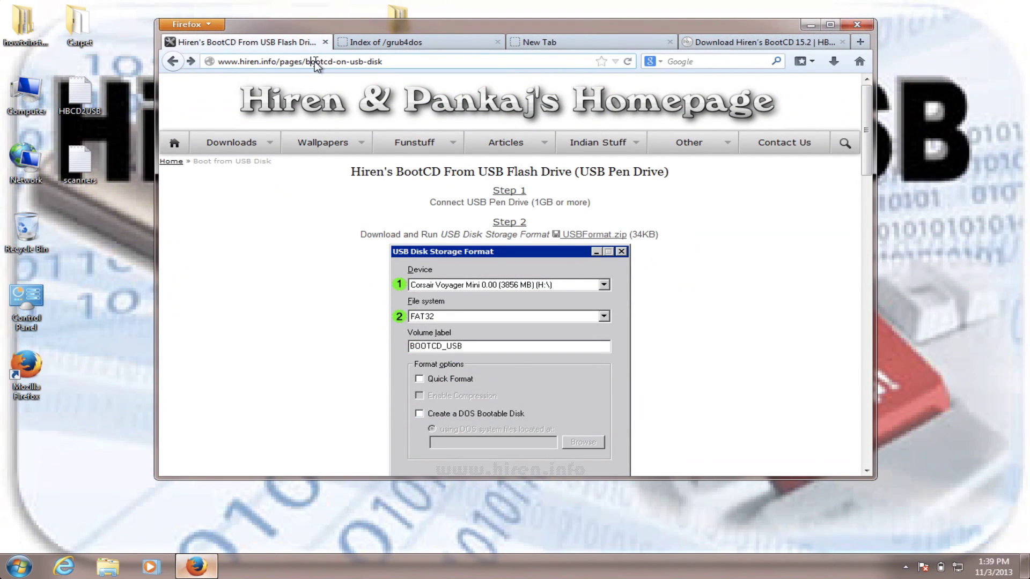
Open the USBFormat.zip download prompt and cancel it without saving
{"action": "mouse_move", "coordinate": [590, 236]}
{"action": "left_click", "coordinate": [594, 237]}
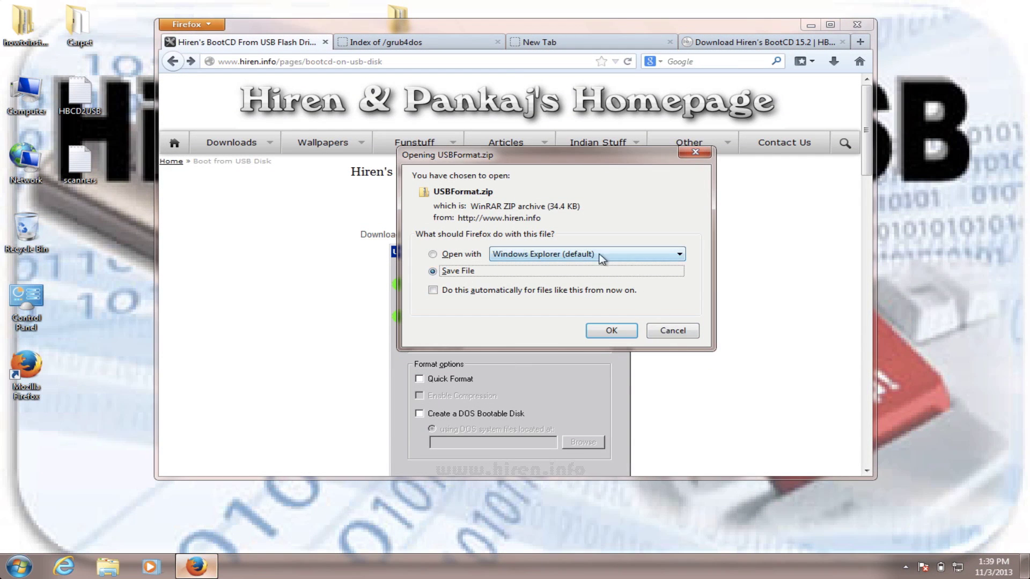
{"action": "left_click", "coordinate": [682, 331]}
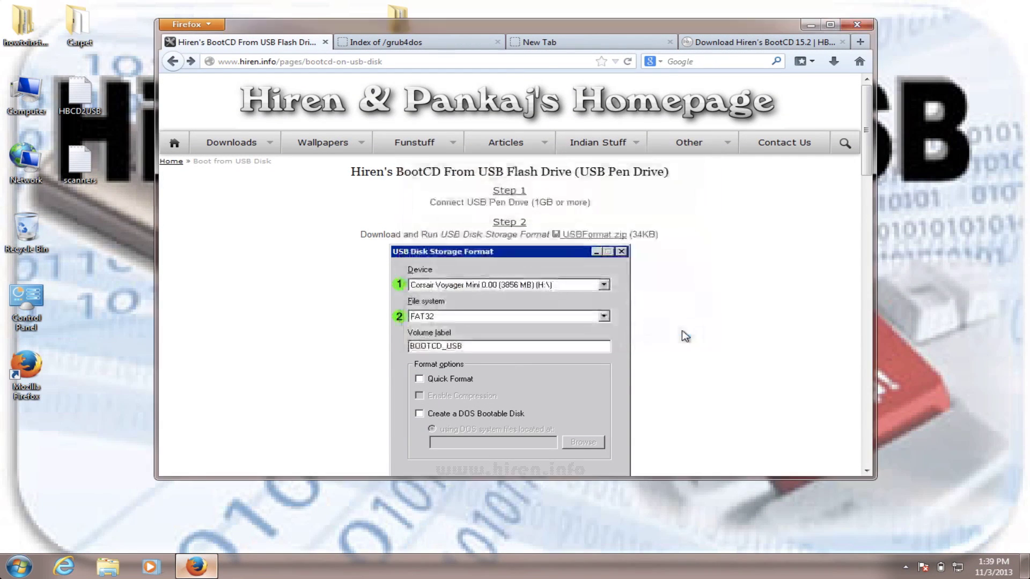
In the 'Index of /grub4dos' tab, locate grub4dos-0.4.4.zip and cancel its 801 KB download prompt
{"action": "left_click", "coordinate": [415, 43]}
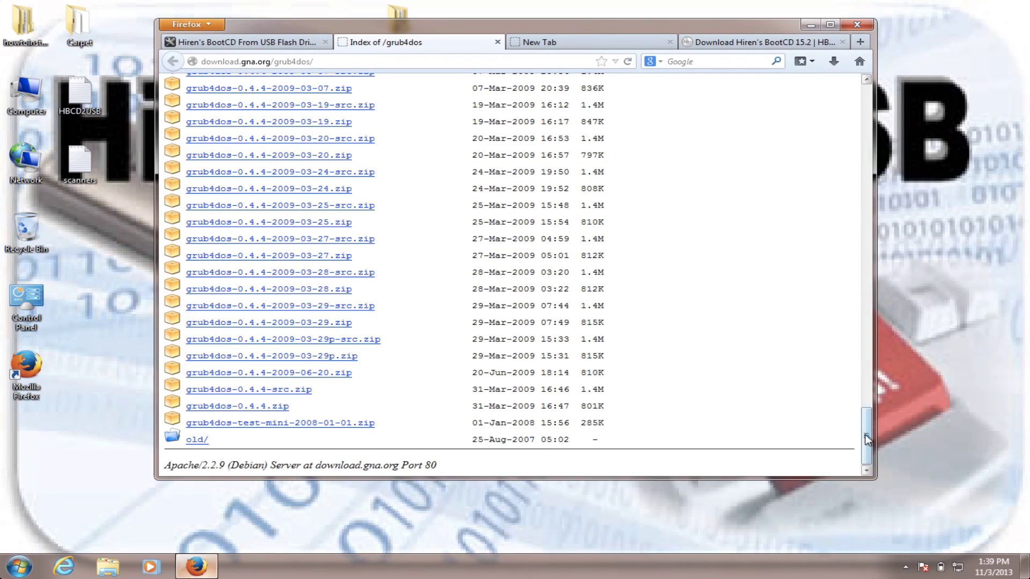
{"action": "left_click_drag", "start_coordinate": [865, 435], "coordinate": [866, 107]}
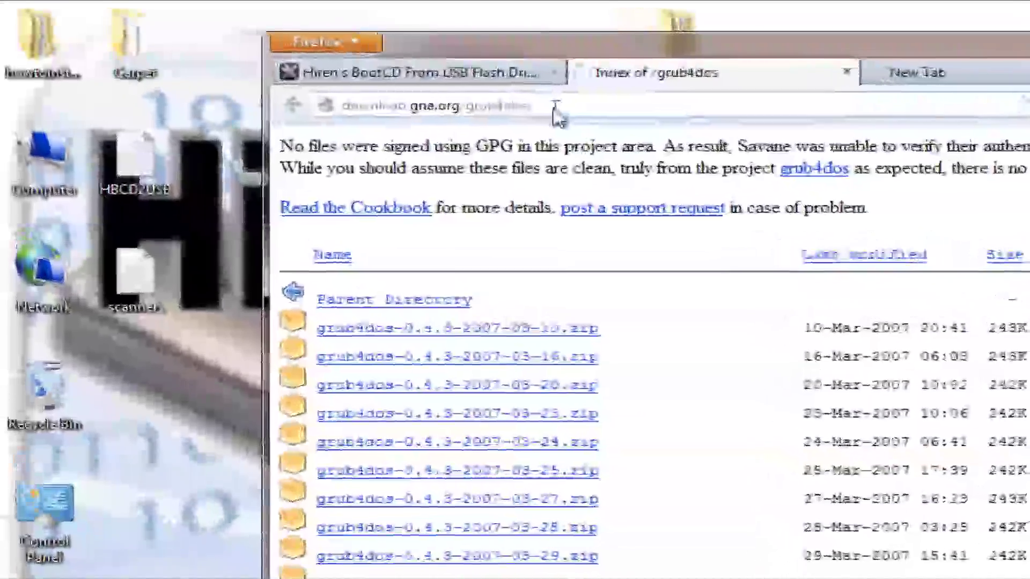
{"action": "left_click", "coordinate": [556, 107]}
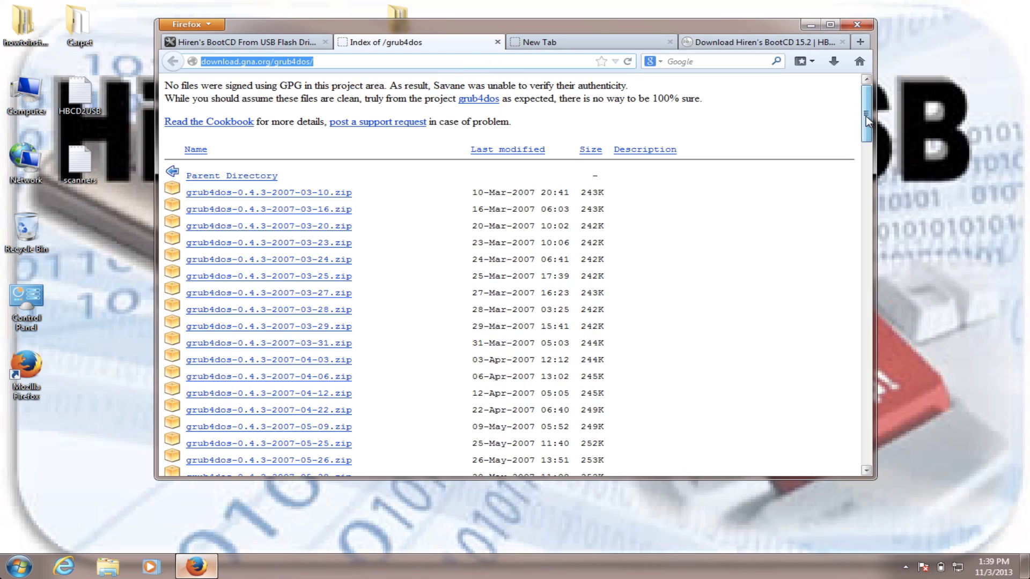
{"action": "left_click_drag", "start_coordinate": [866, 116], "coordinate": [807, 453]}
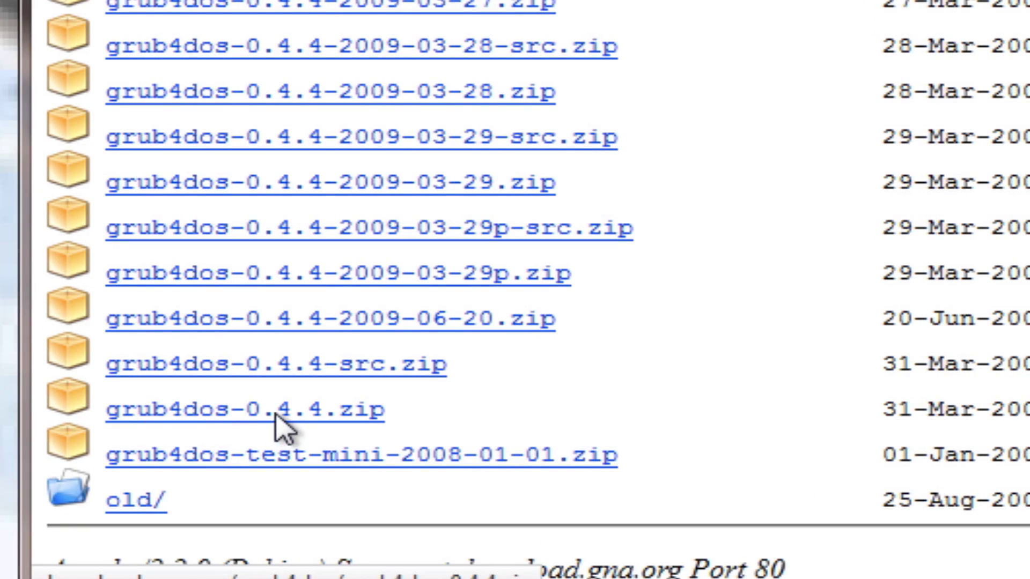
{"action": "left_click", "coordinate": [346, 415]}
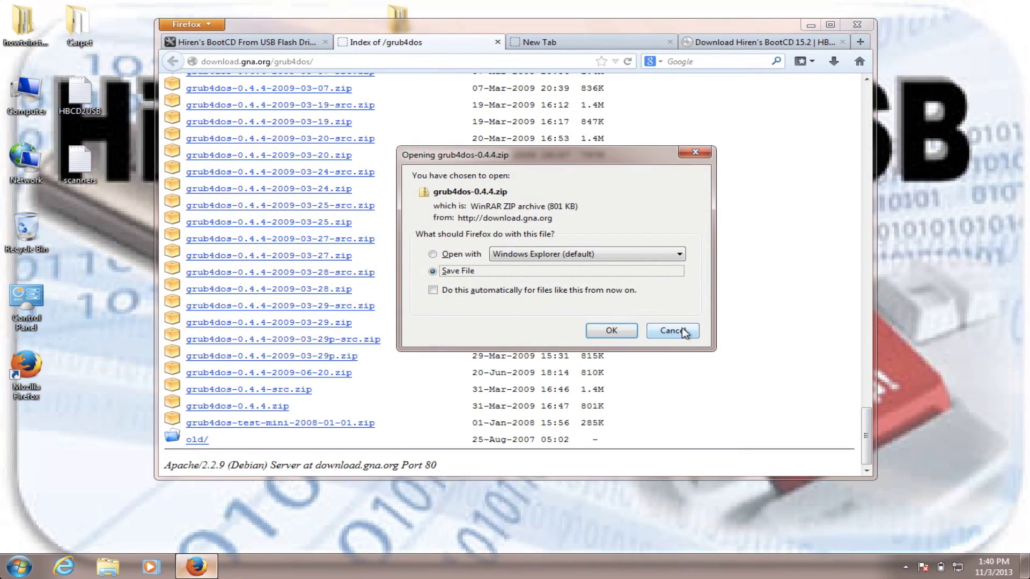
{"action": "left_click", "coordinate": [684, 333]}
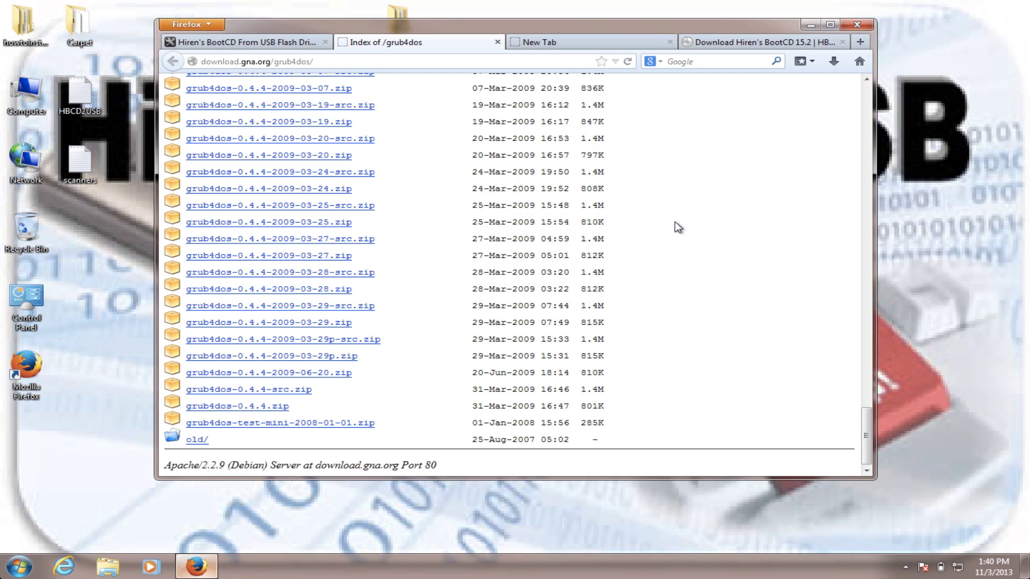
Load the grubutil address for grubinst-1.1-bin-w32-2008-01-01.zip in the new tab and cancel its save prompt
{"action": "left_click", "coordinate": [573, 43]}
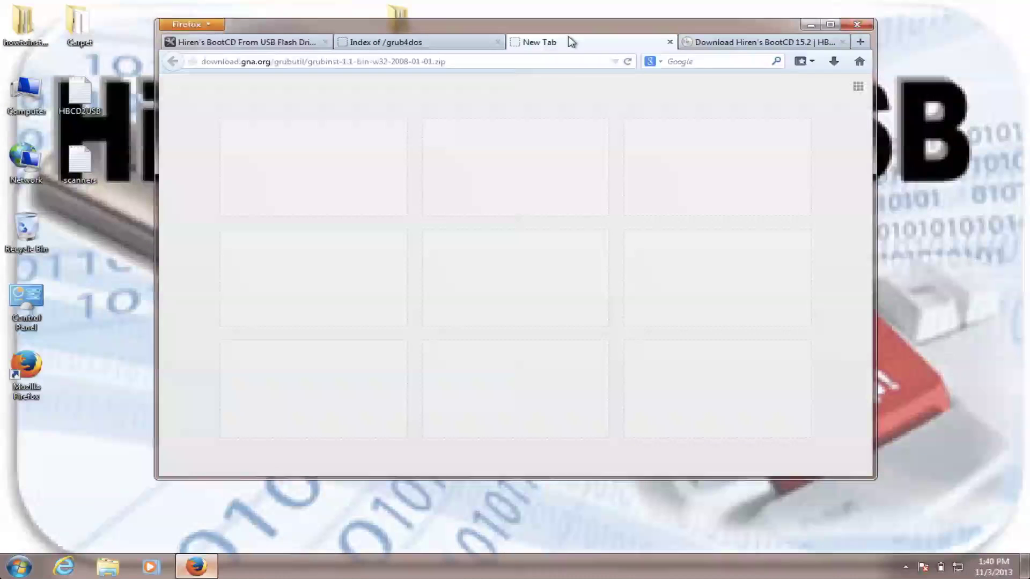
{"action": "left_click", "coordinate": [441, 63]}
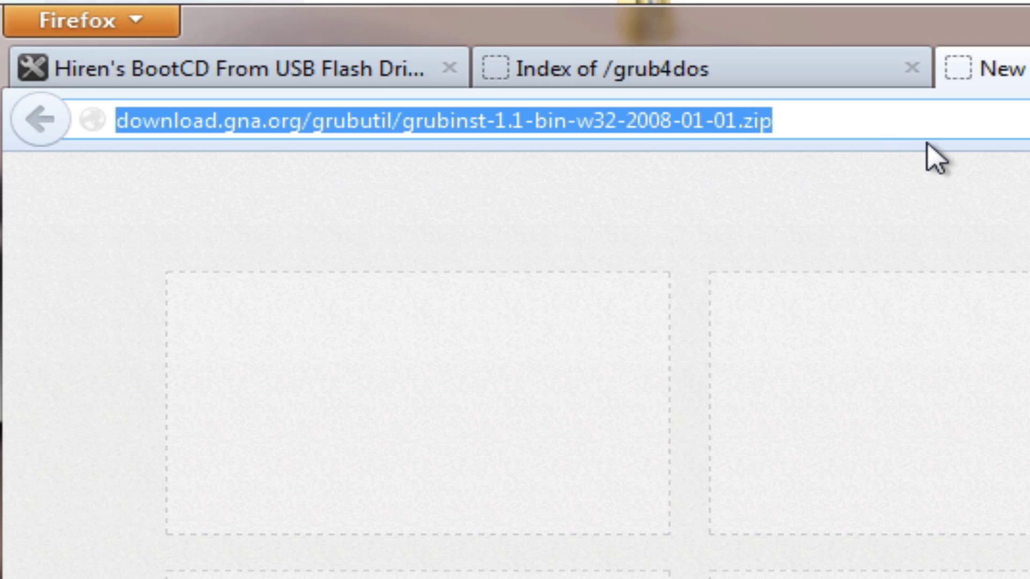
{"action": "left_click", "coordinate": [830, 123]}
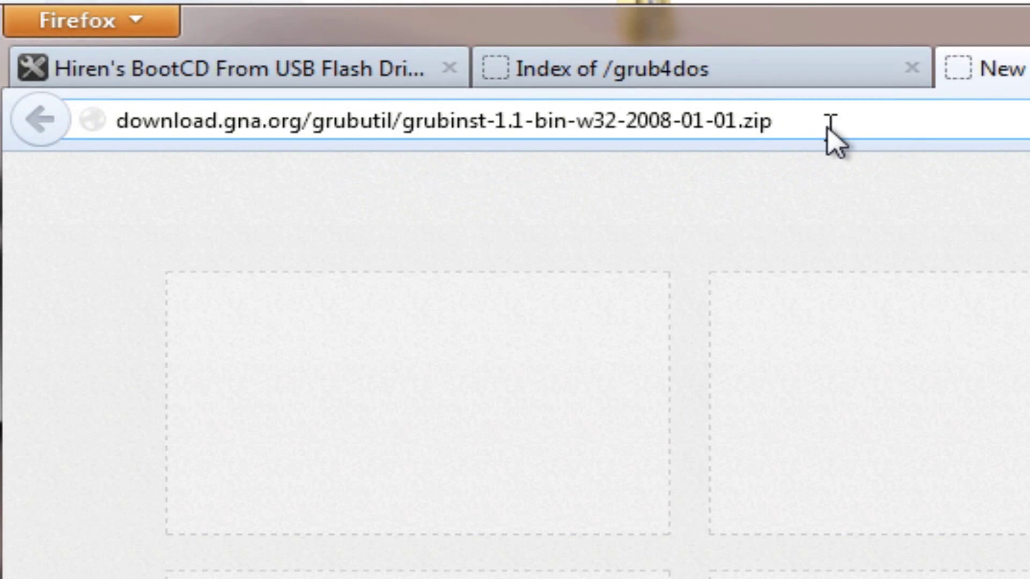
{"action": "left_click_drag", "start_coordinate": [830, 122], "coordinate": [328, 129]}
{"action": "left_click", "coordinate": [785, 120]}
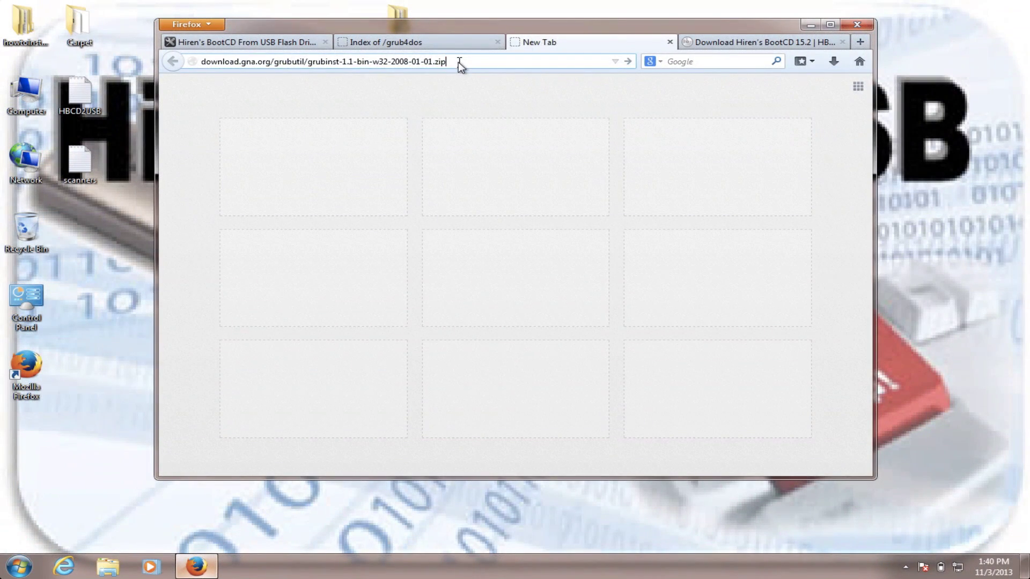
{"action": "key", "text": "Return"}
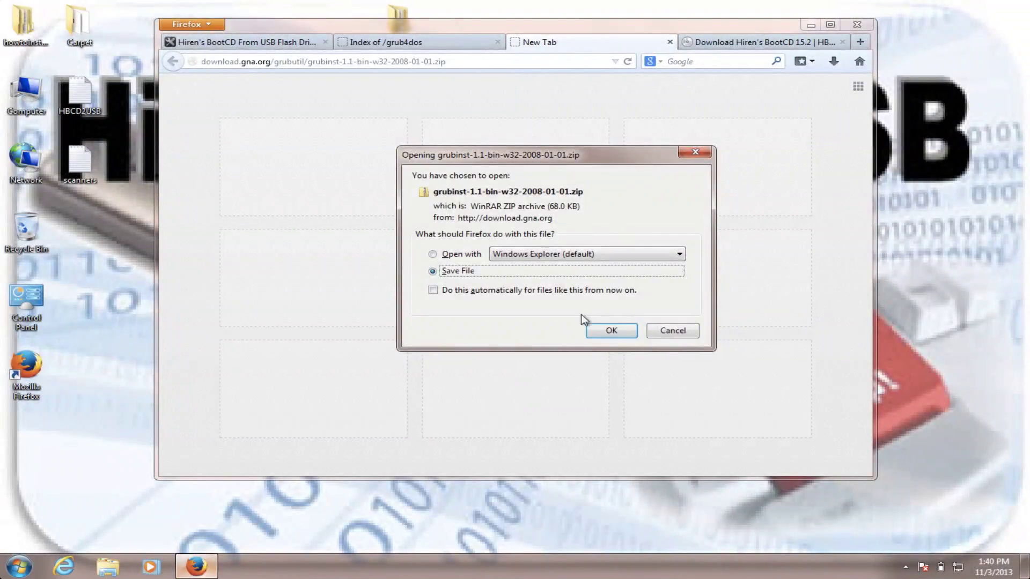
{"action": "left_click", "coordinate": [673, 331]}
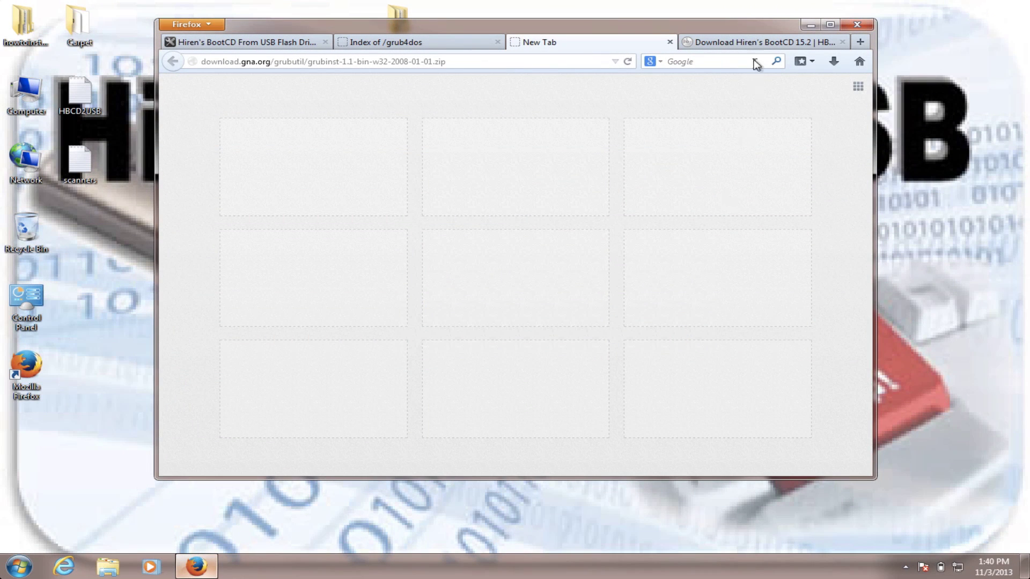
Show Hirens.BootCD.15.2.zip on the 15.2 download page, cancel its 593 MB prompt, and minimise Firefox
{"action": "left_click", "coordinate": [754, 43]}
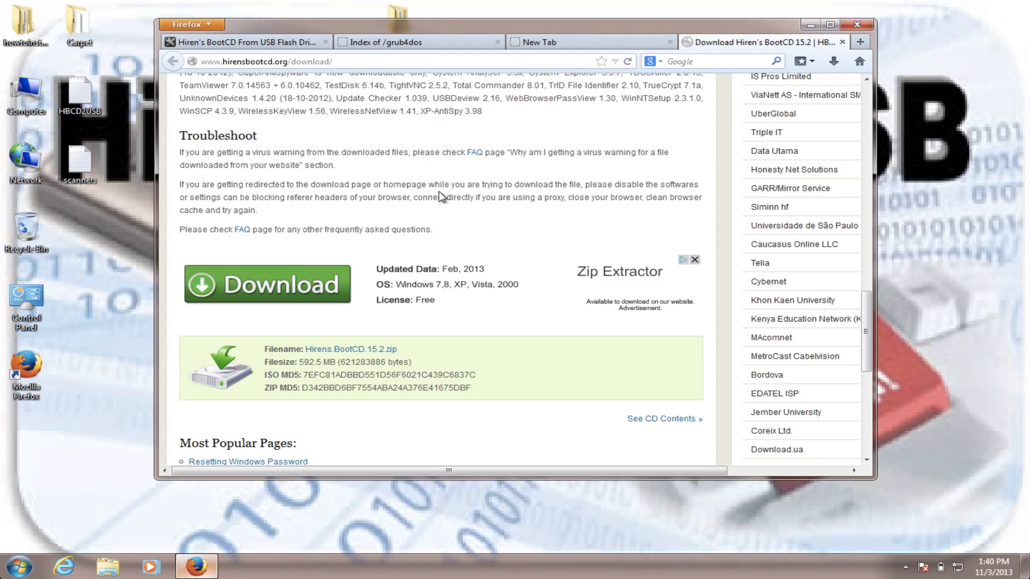
{"action": "left_click", "coordinate": [336, 62]}
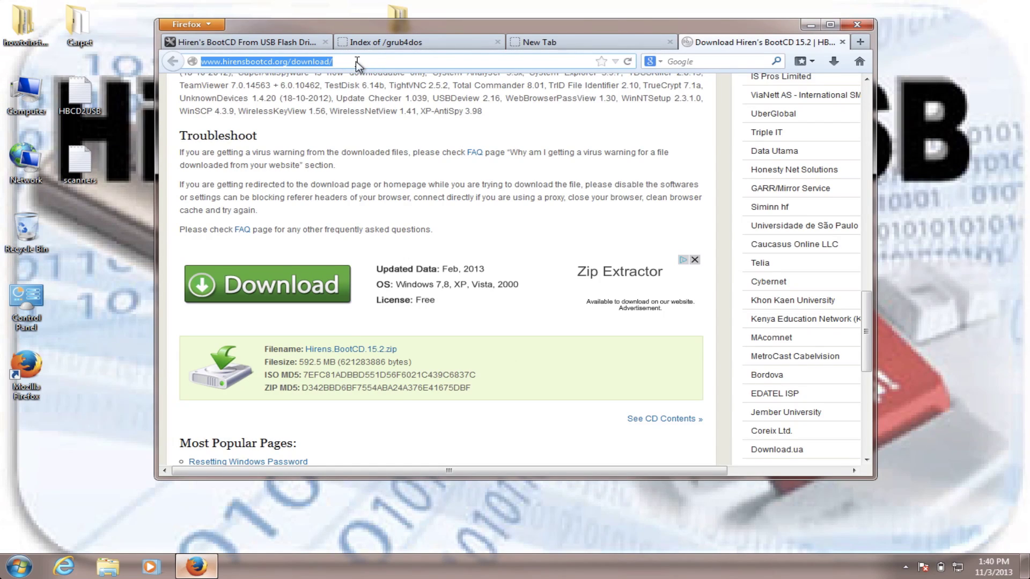
{"action": "left_click_drag", "start_coordinate": [867, 298], "coordinate": [866, 88]}
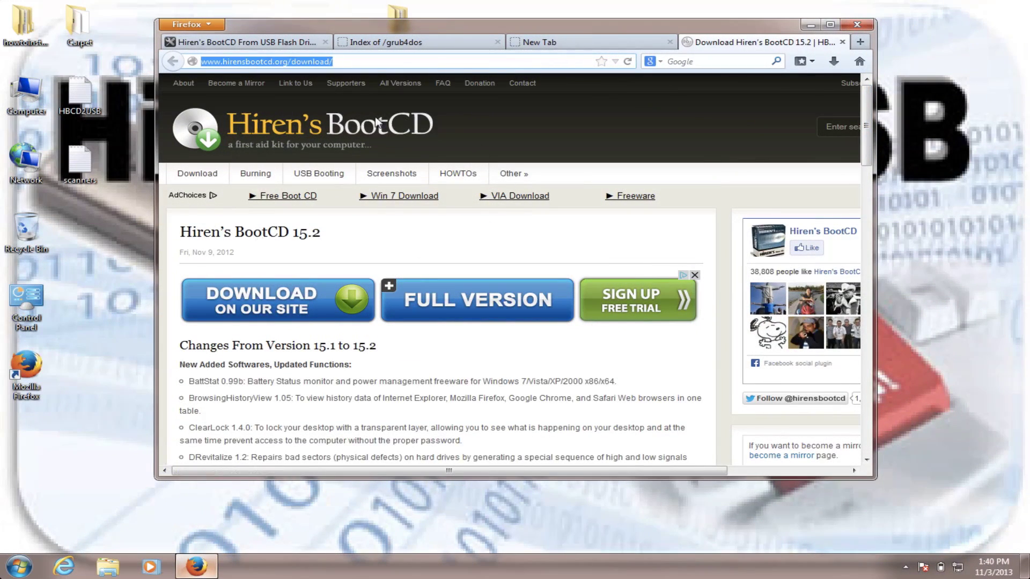
{"action": "left_click_drag", "start_coordinate": [865, 100], "coordinate": [832, 313]}
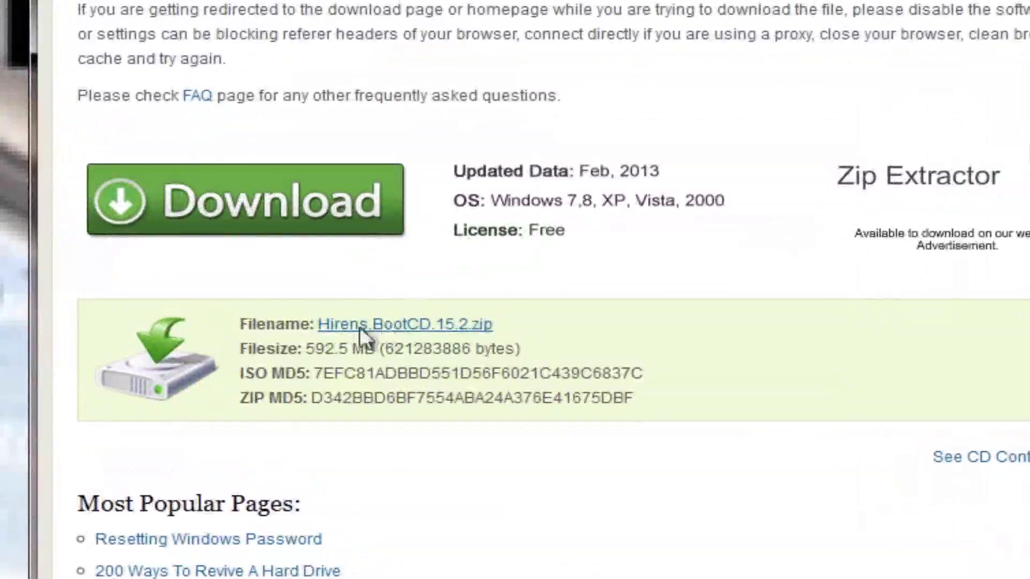
{"action": "left_click", "coordinate": [385, 324]}
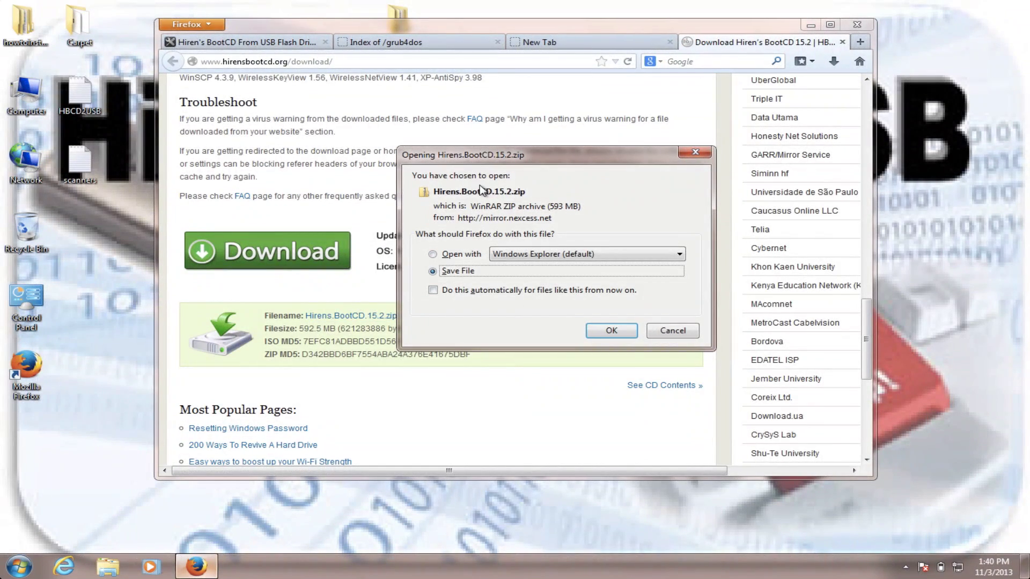
{"action": "left_click", "coordinate": [672, 332]}
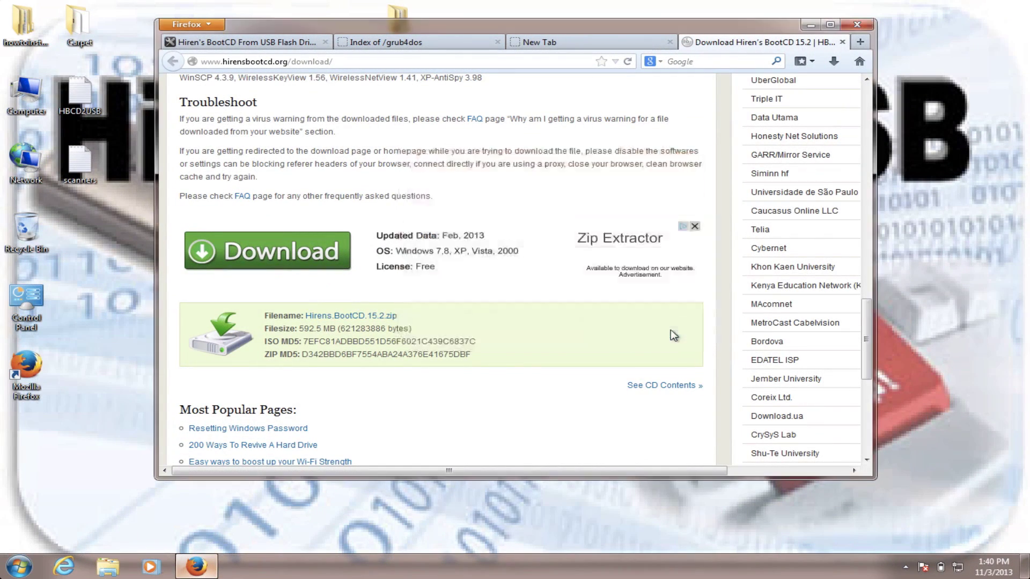
{"action": "left_click", "coordinate": [811, 25]}
Select the HBCD2USB desktop folder and open a new Explorer window with Win+E
{"action": "left_click", "coordinate": [400, 24]}
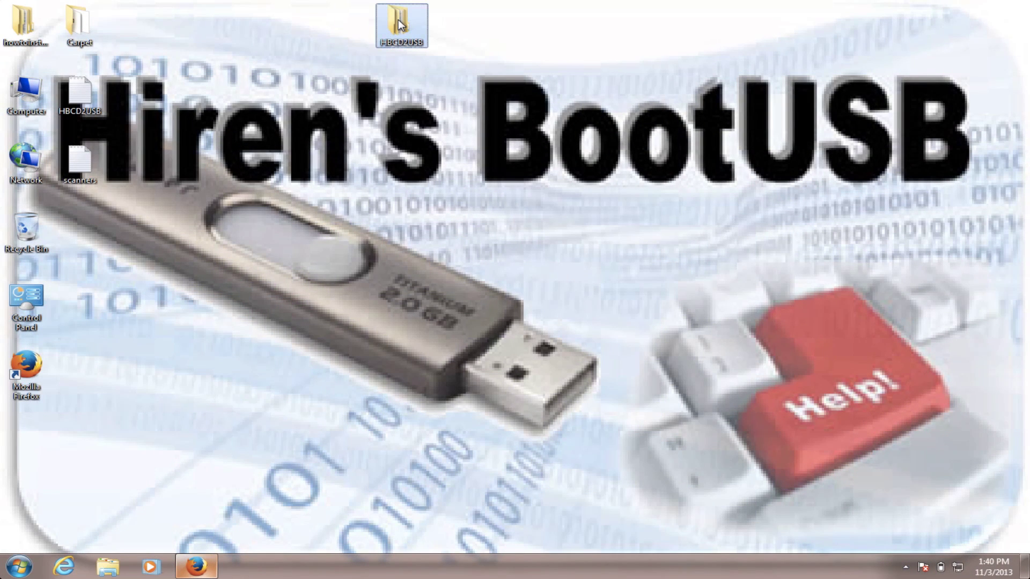
{"action": "left_click", "coordinate": [570, 212]}
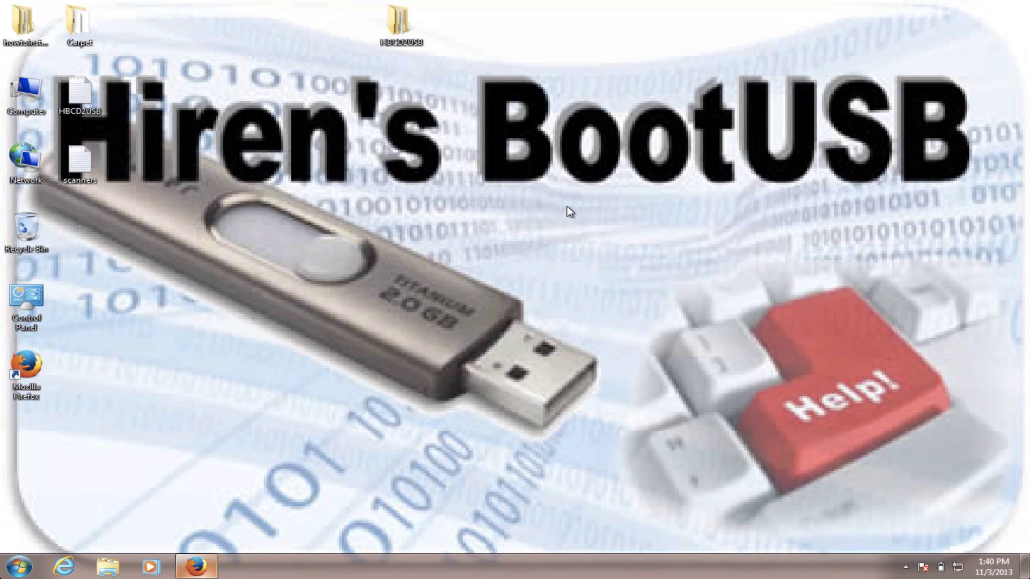
{"action": "key", "text": "super+e"}
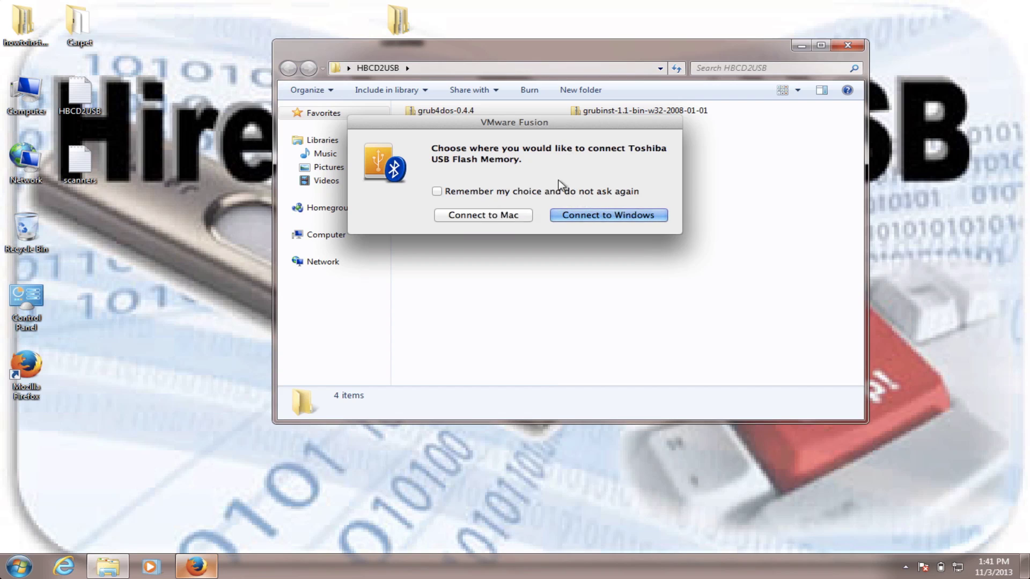
{"action": "left_click", "coordinate": [630, 220]}
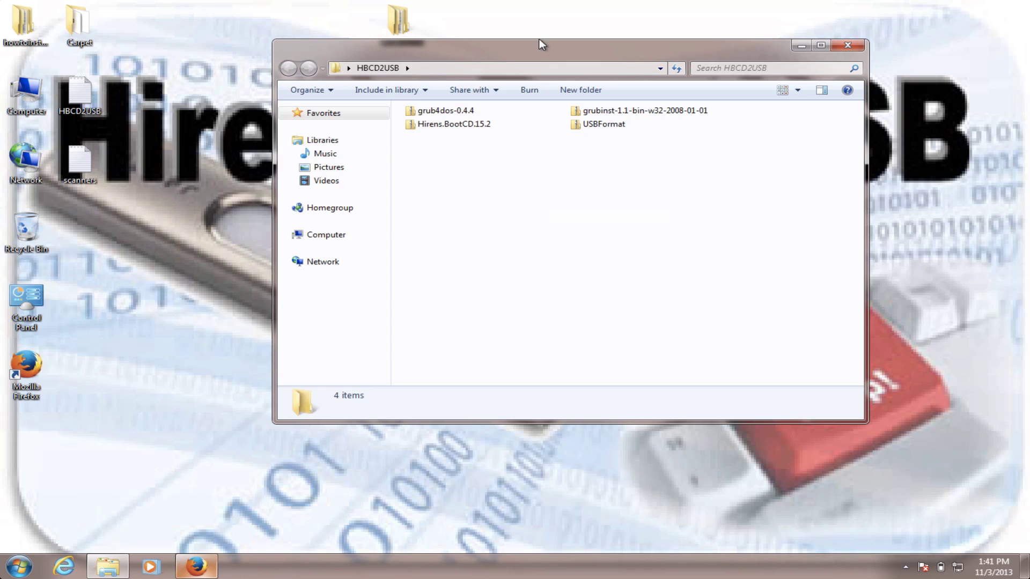
{"action": "left_click_drag", "start_coordinate": [551, 53], "coordinate": [565, 47]}
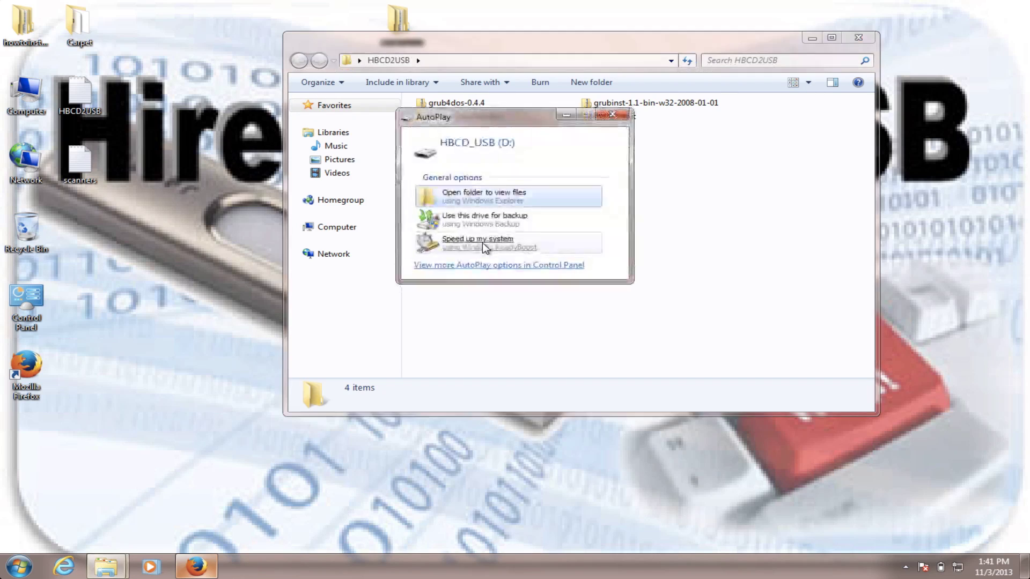
{"action": "left_click", "coordinate": [613, 116]}
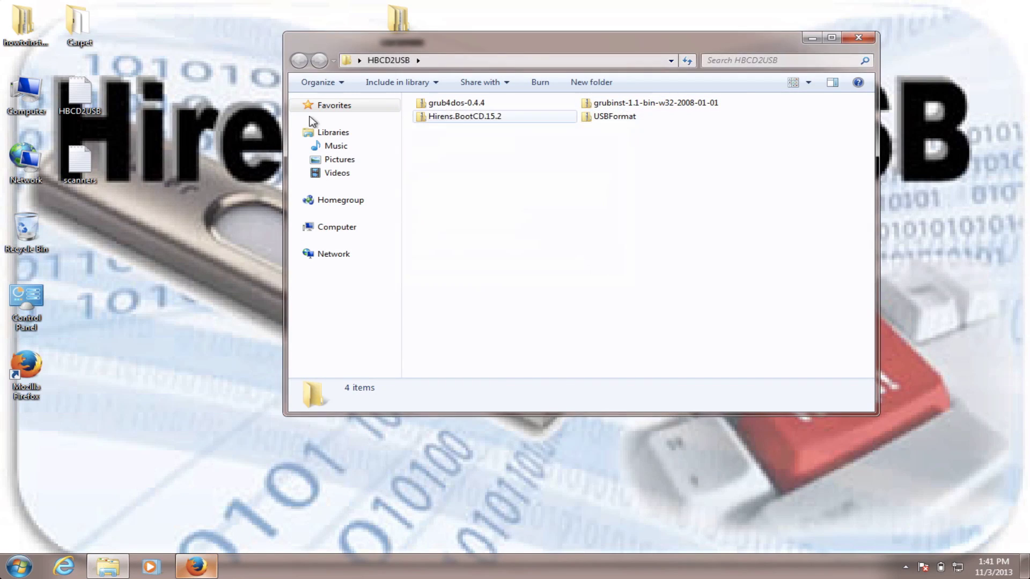
{"action": "double_click", "coordinate": [35, 96]}
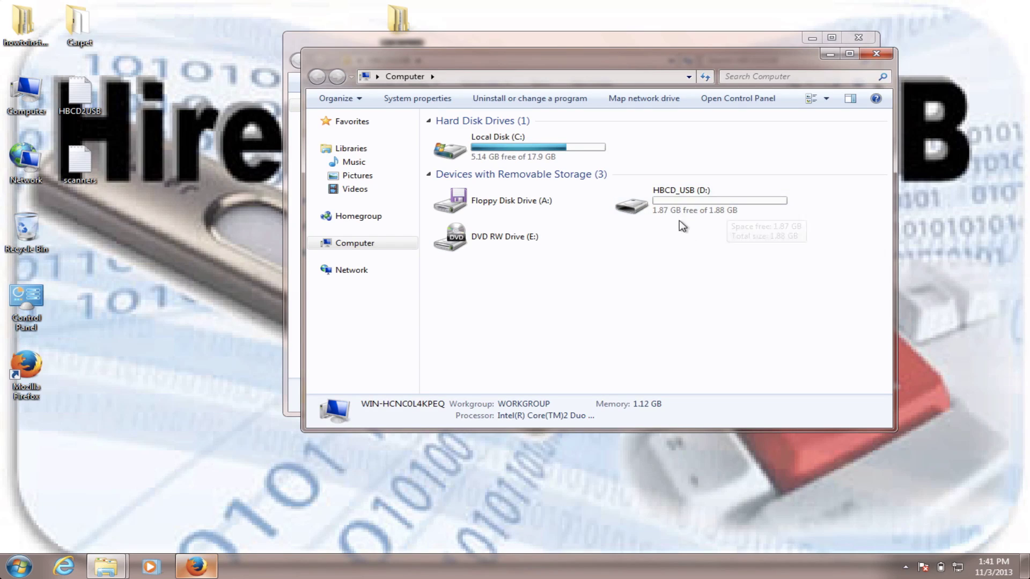
{"action": "left_click", "coordinate": [875, 55]}
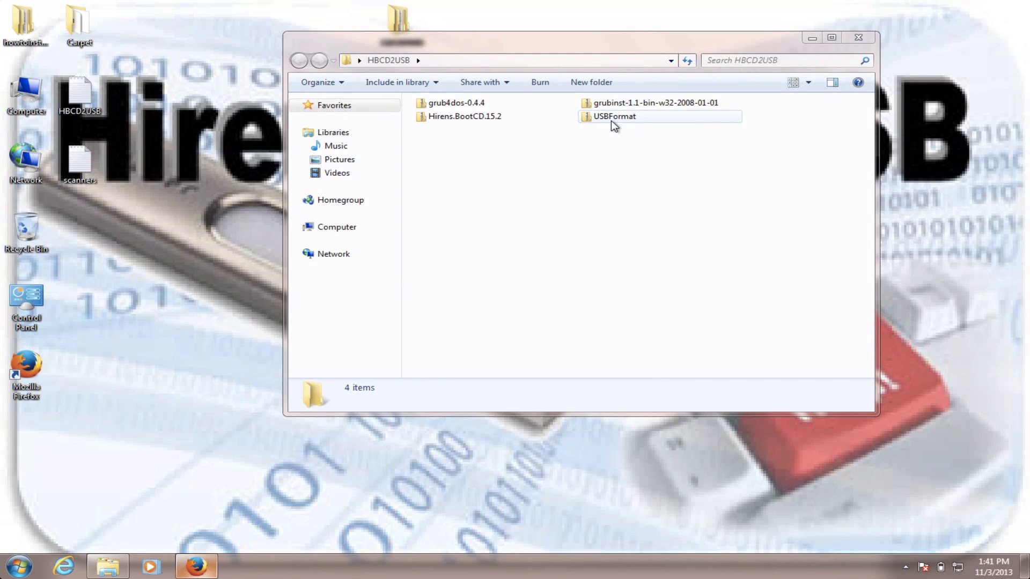
Open USBFormat.zip, cancel Extract all, and drag usb_format onto the desktop
{"action": "double_click", "coordinate": [615, 117]}
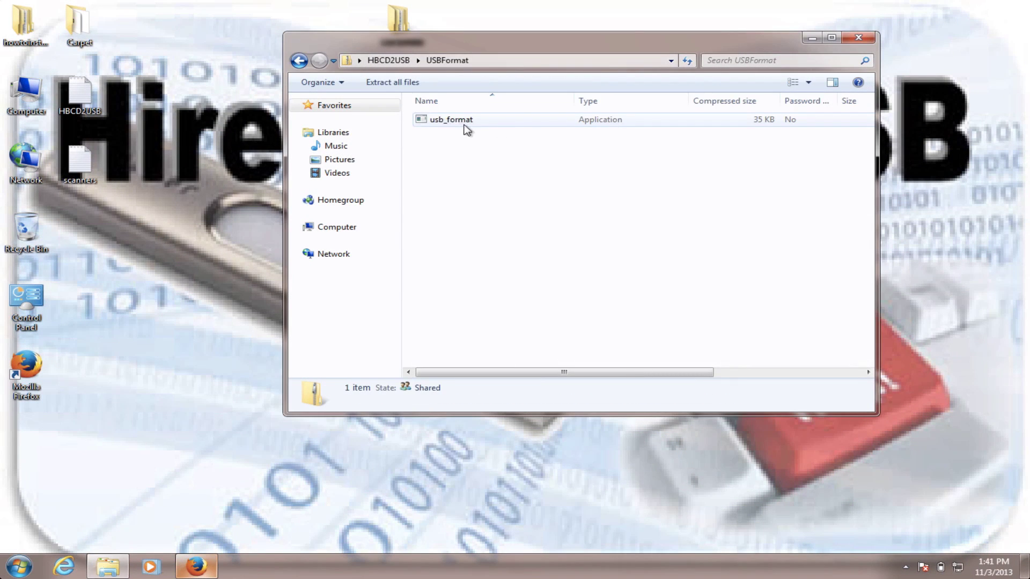
{"action": "left_click", "coordinate": [401, 84]}
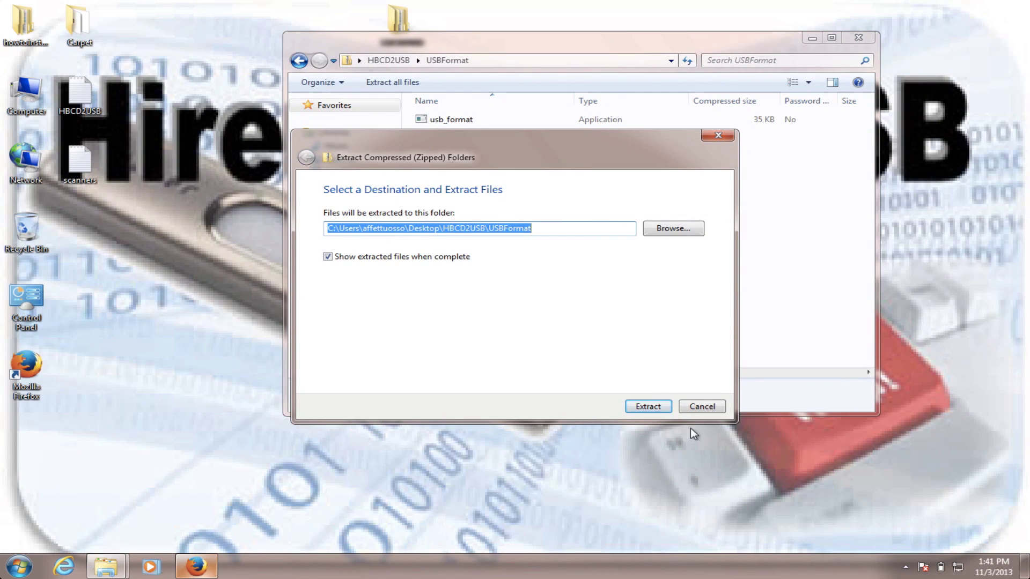
{"action": "left_click", "coordinate": [690, 406]}
{"action": "left_click", "coordinate": [460, 120]}
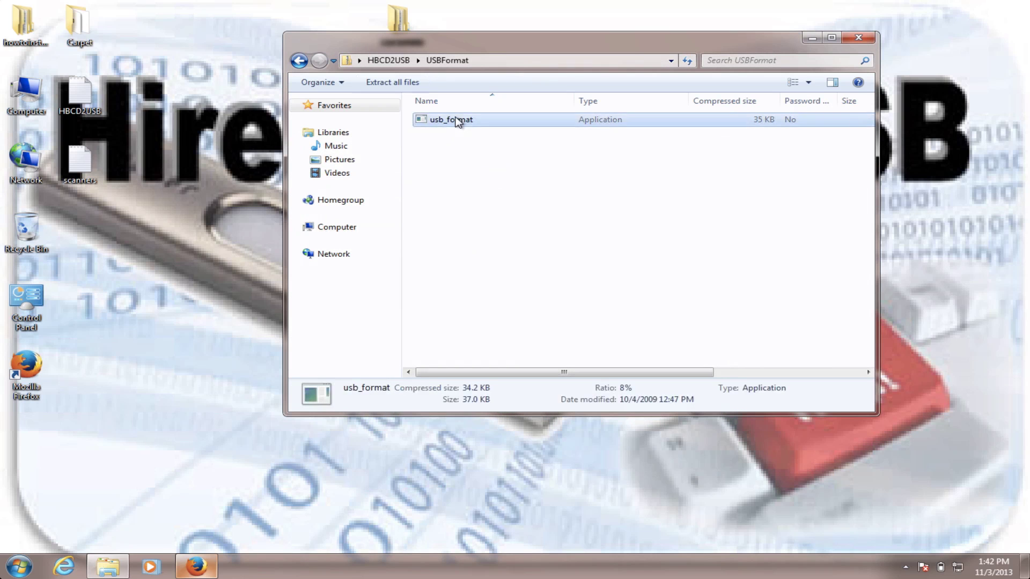
{"action": "left_click_drag", "start_coordinate": [460, 120], "coordinate": [191, 238]}
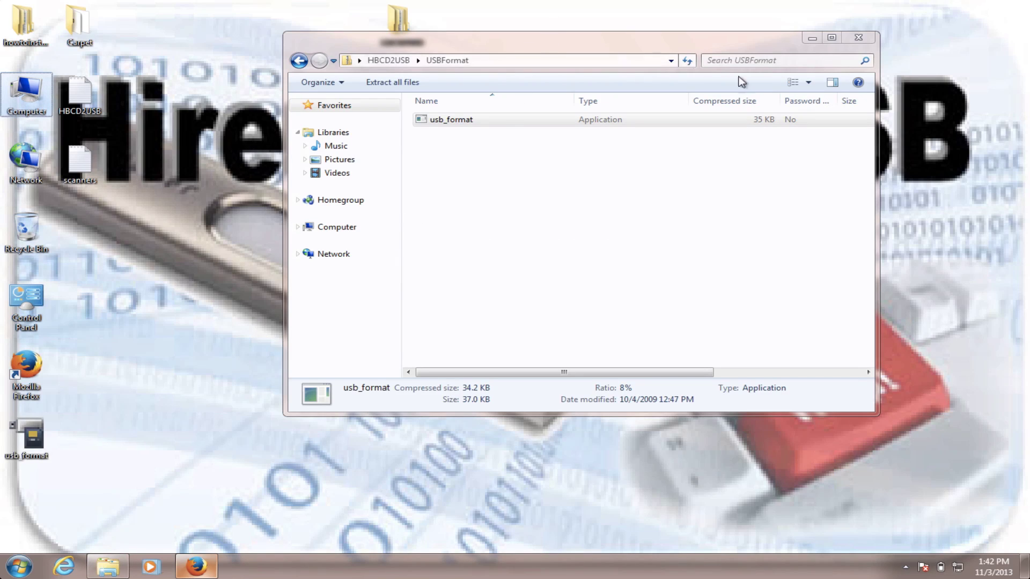
Return the Explorer window to HBCD2USB and place the usb_format icon in open desktop space
{"action": "left_click_drag", "start_coordinate": [646, 46], "coordinate": [753, 35]}
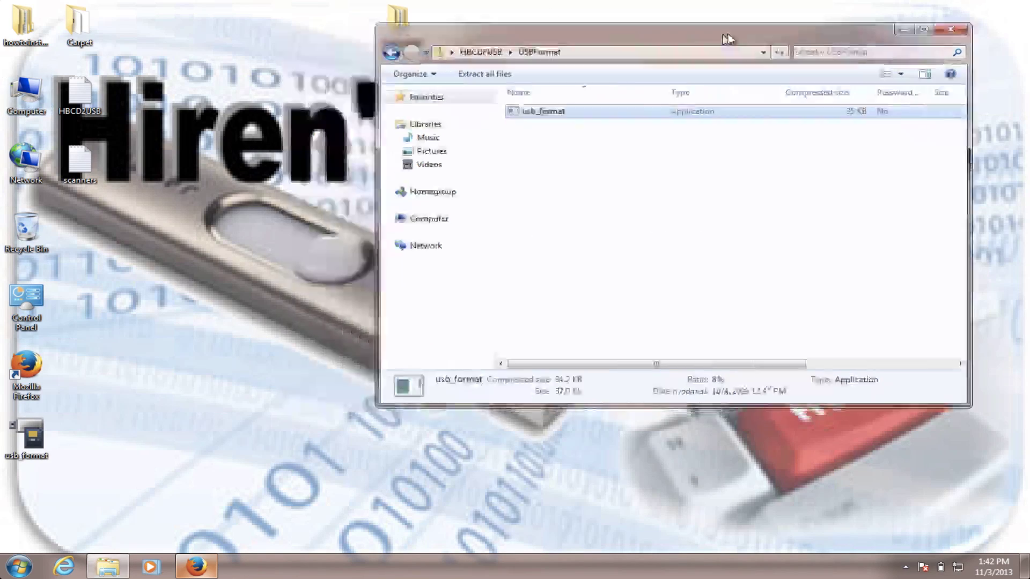
{"action": "left_click", "coordinate": [403, 51]}
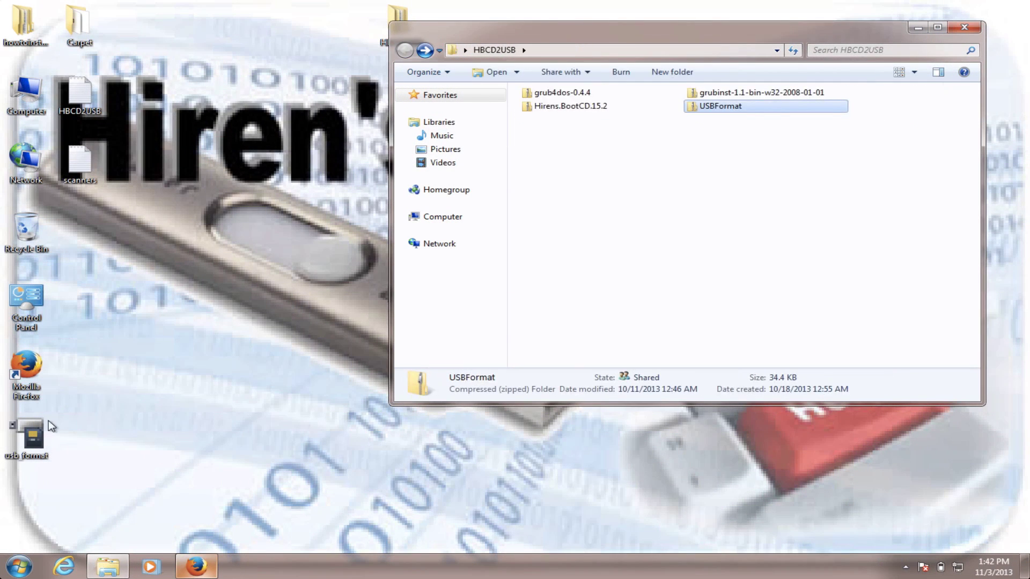
{"action": "left_click_drag", "start_coordinate": [27, 435], "coordinate": [205, 198]}
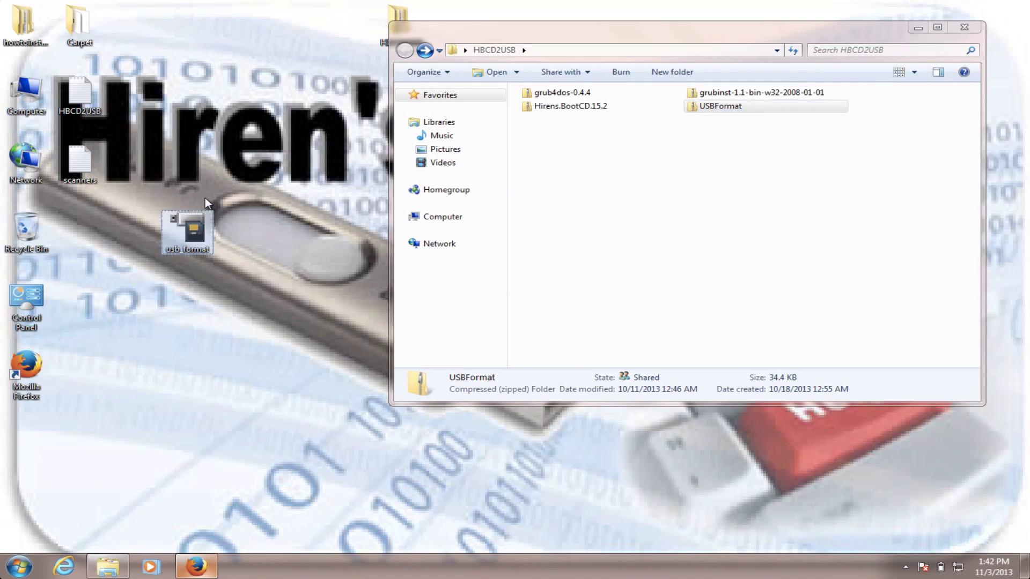
Run usb_format as administrator with the 1931 MB USB Flash Memory (D:) as the device
{"action": "right_click", "coordinate": [188, 232]}
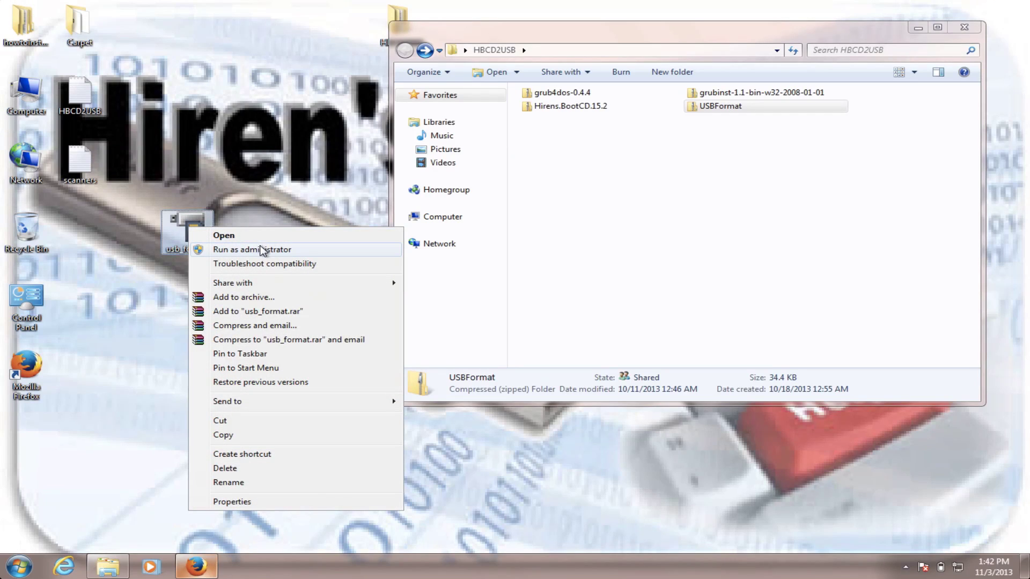
{"action": "left_click", "coordinate": [266, 250]}
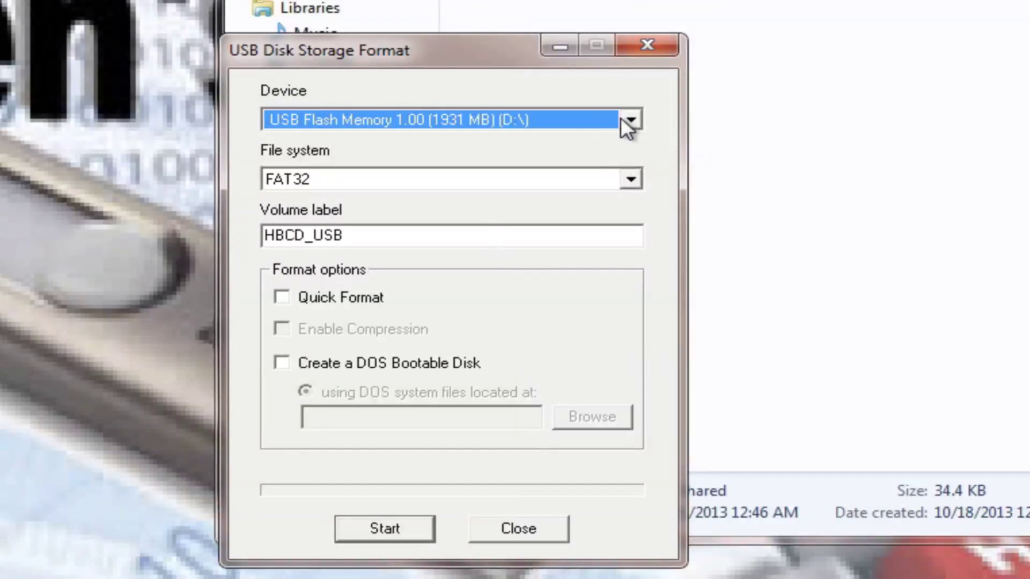
{"action": "left_click", "coordinate": [624, 118]}
{"action": "left_click", "coordinate": [630, 116]}
{"action": "left_click", "coordinate": [628, 116]}
{"action": "left_click", "coordinate": [590, 119]}
{"action": "left_click", "coordinate": [502, 116]}
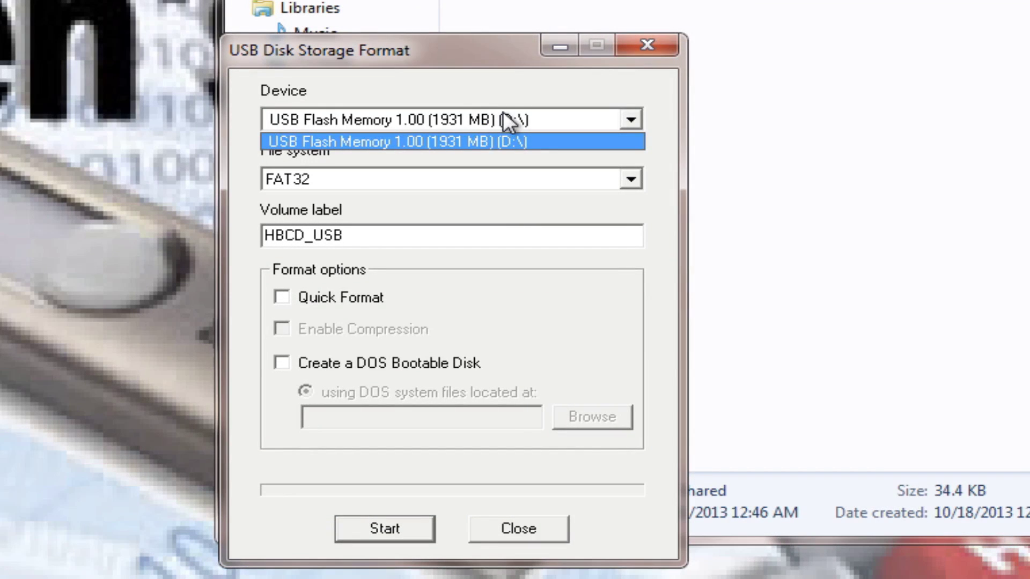
{"action": "left_click", "coordinate": [470, 45]}
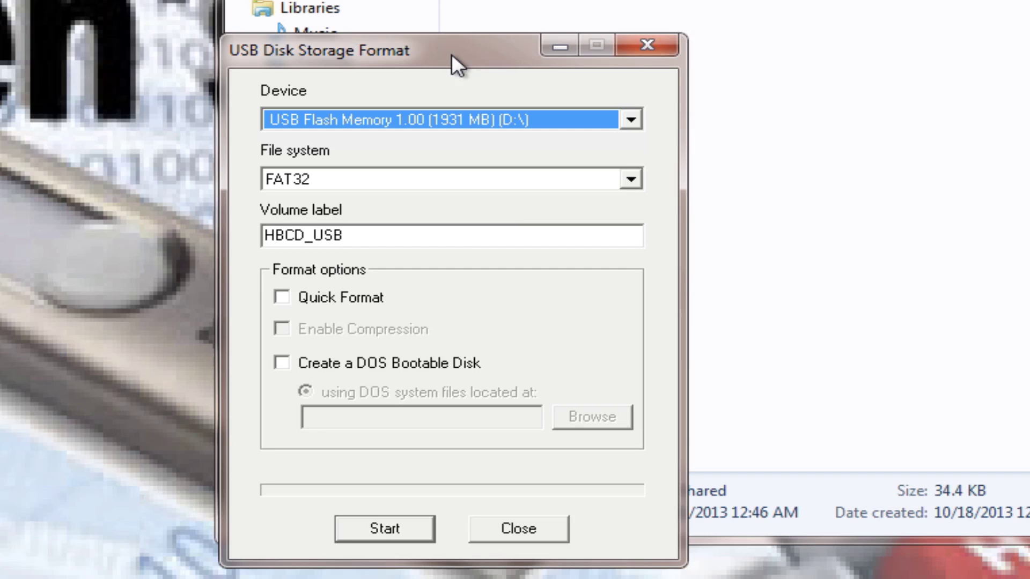
{"action": "left_click", "coordinate": [428, 114]}
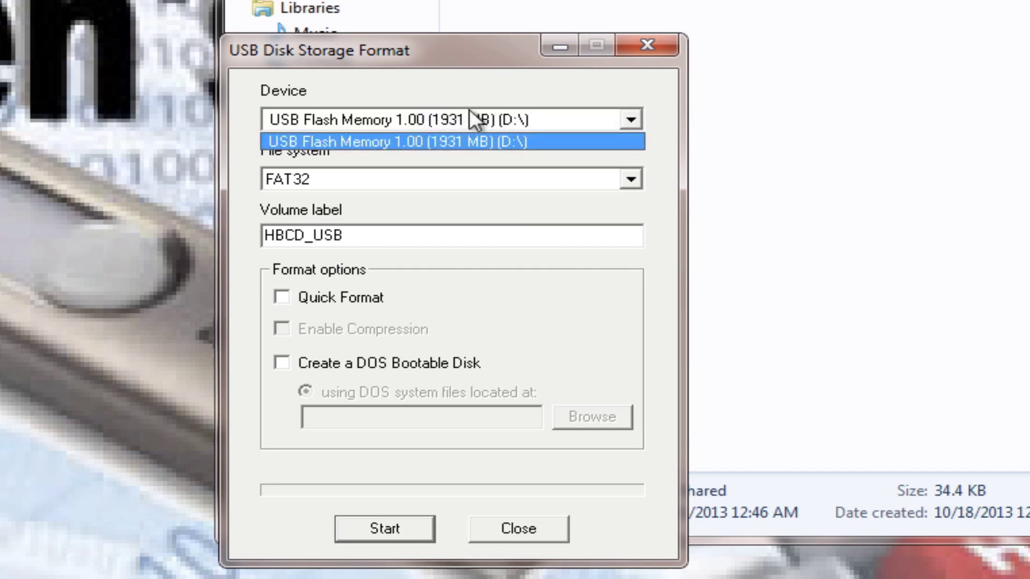
{"action": "left_click", "coordinate": [527, 111]}
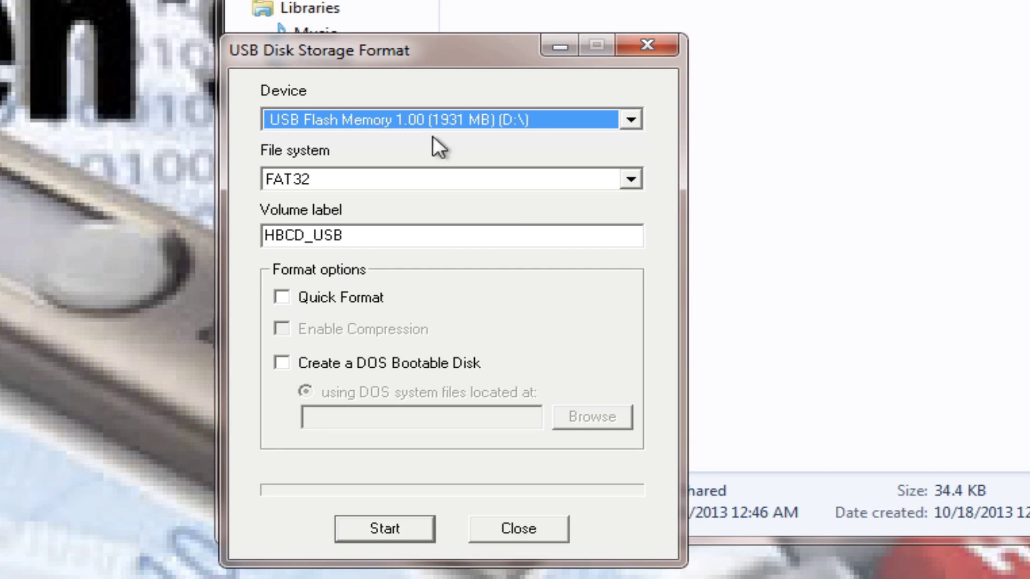
Set the file system to FAT32 with volume label HBCD_USB
{"action": "left_click", "coordinate": [330, 178]}
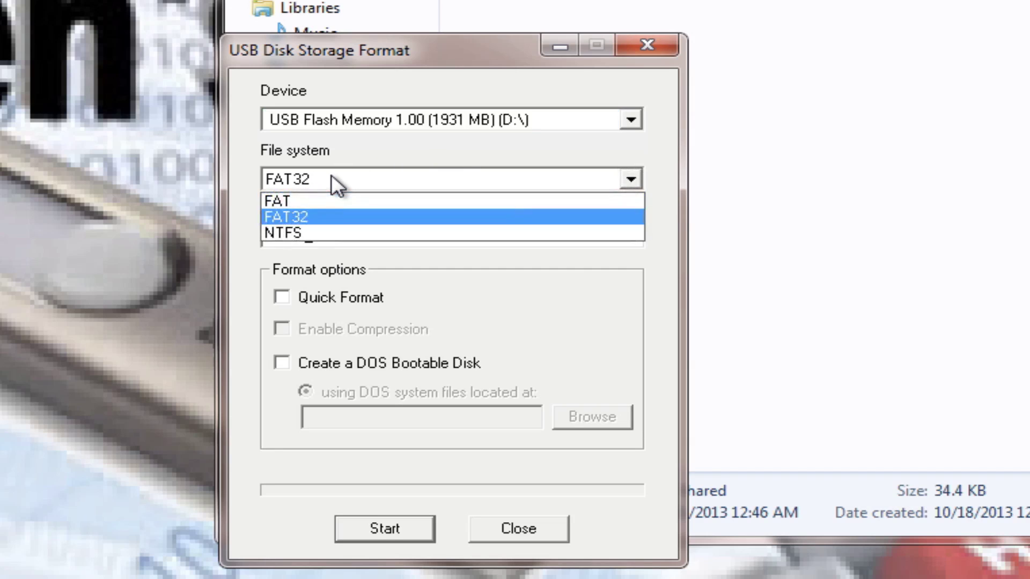
{"action": "left_click", "coordinate": [322, 216]}
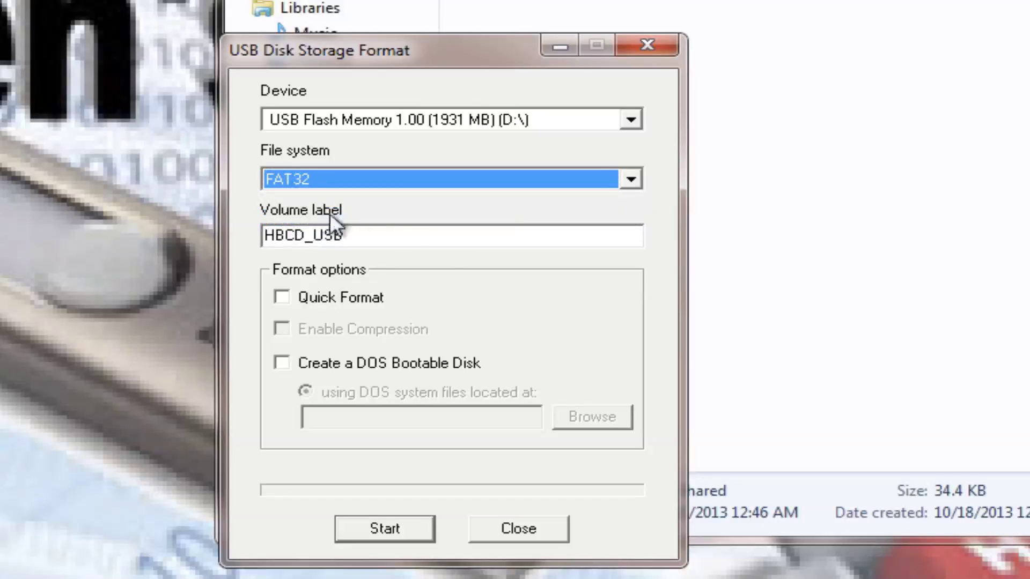
{"action": "left_click", "coordinate": [360, 233]}
{"action": "left_click", "coordinate": [376, 239]}
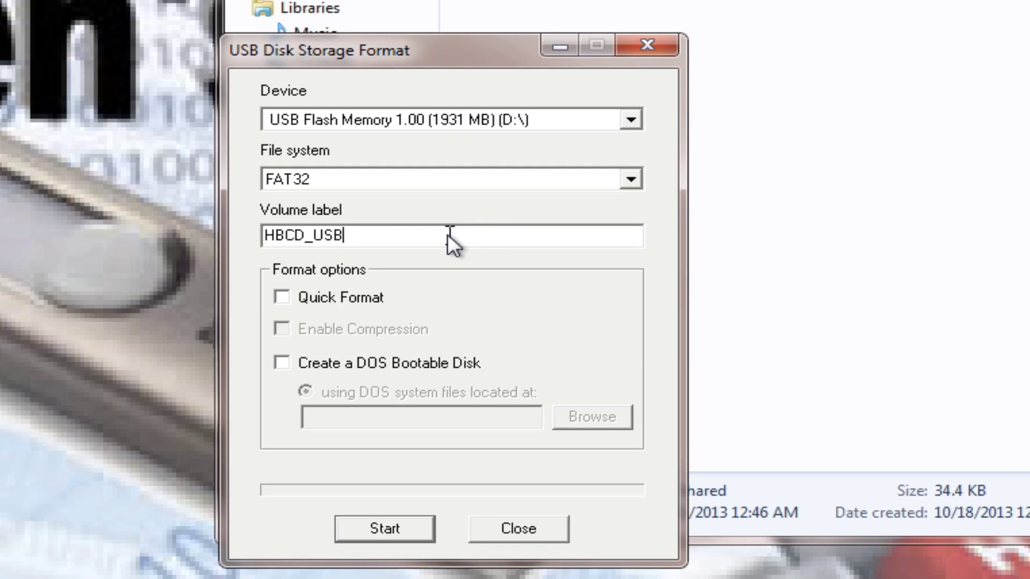
Format the drive as FAT32 HBCD_USB, accept the data-loss warning, and close the tool when done
{"action": "left_click", "coordinate": [388, 529]}
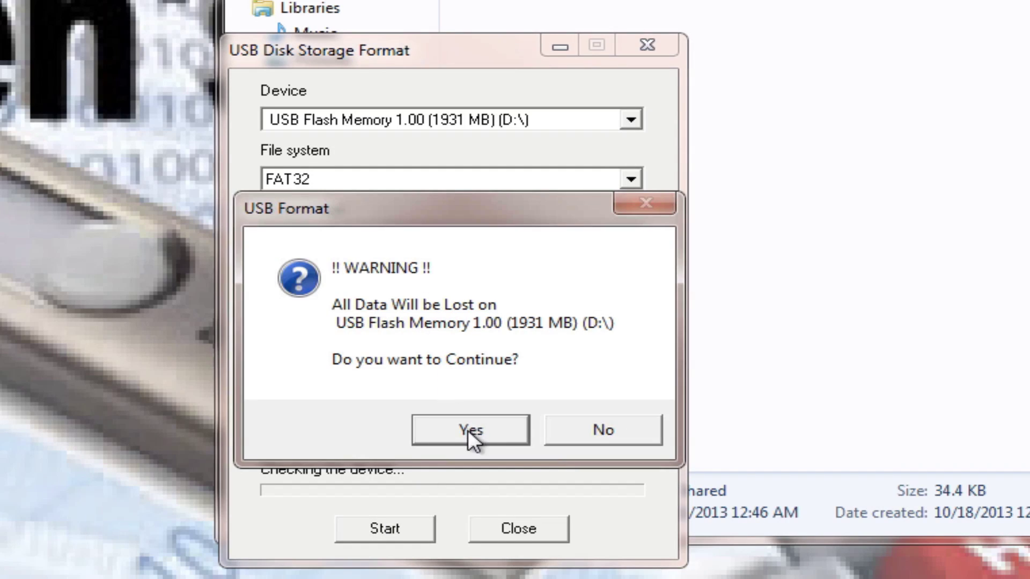
{"action": "left_click", "coordinate": [468, 431]}
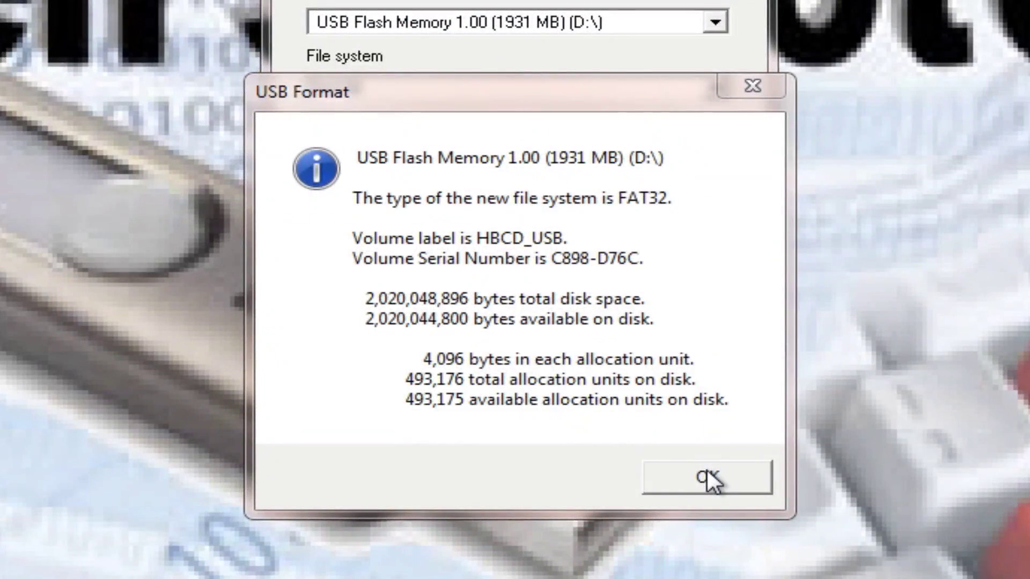
{"action": "left_click", "coordinate": [707, 470]}
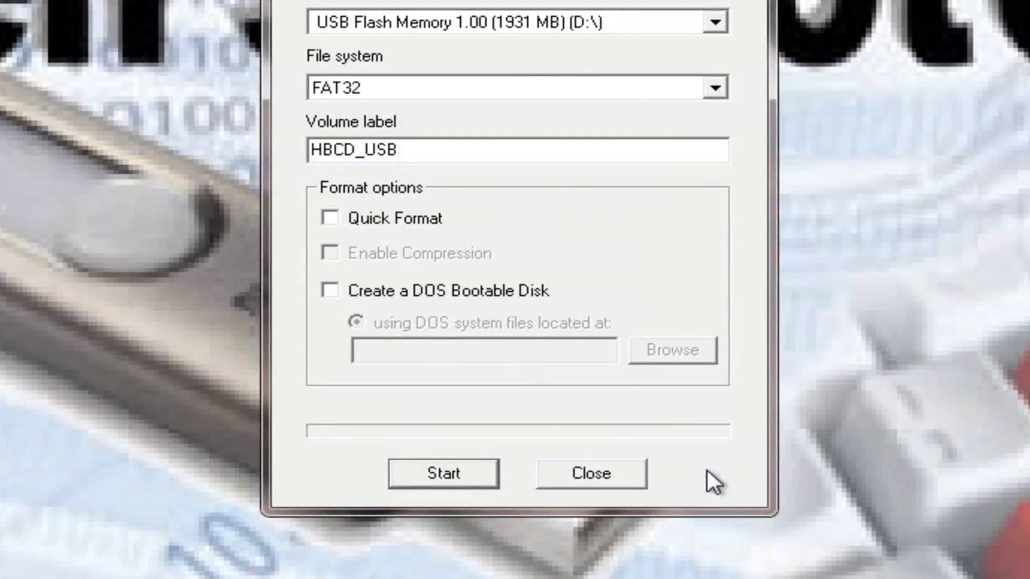
{"action": "left_click", "coordinate": [608, 469]}
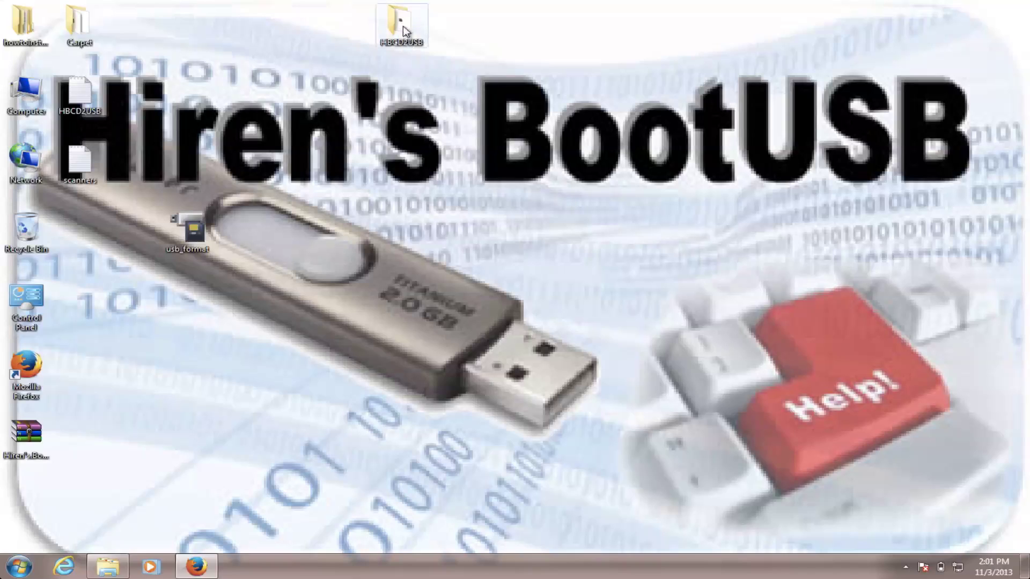
Open the grub4dos-0.4.4 zip in HBCD2USB and start extracting all files
{"action": "double_click", "coordinate": [403, 26]}
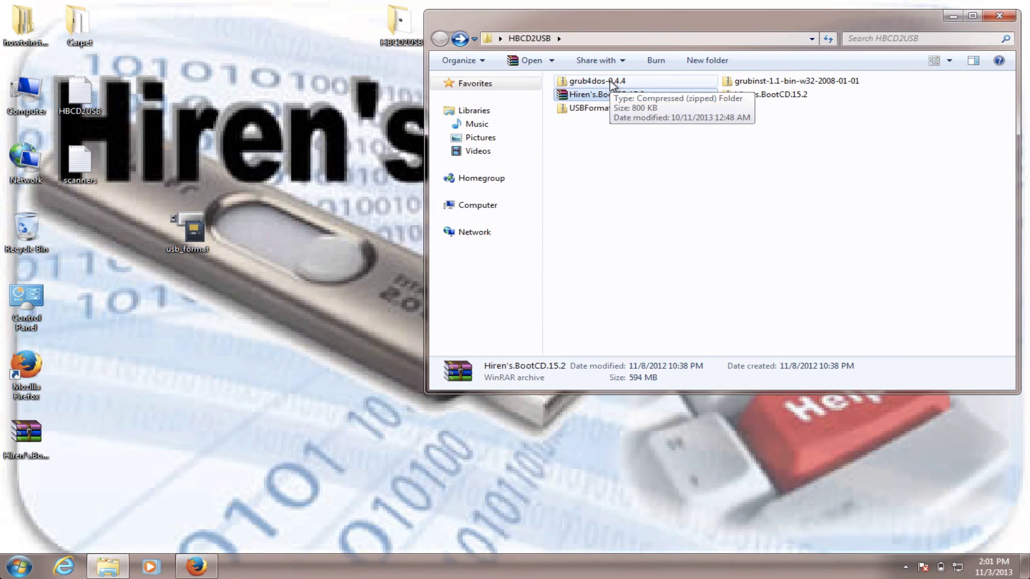
{"action": "double_click", "coordinate": [612, 82]}
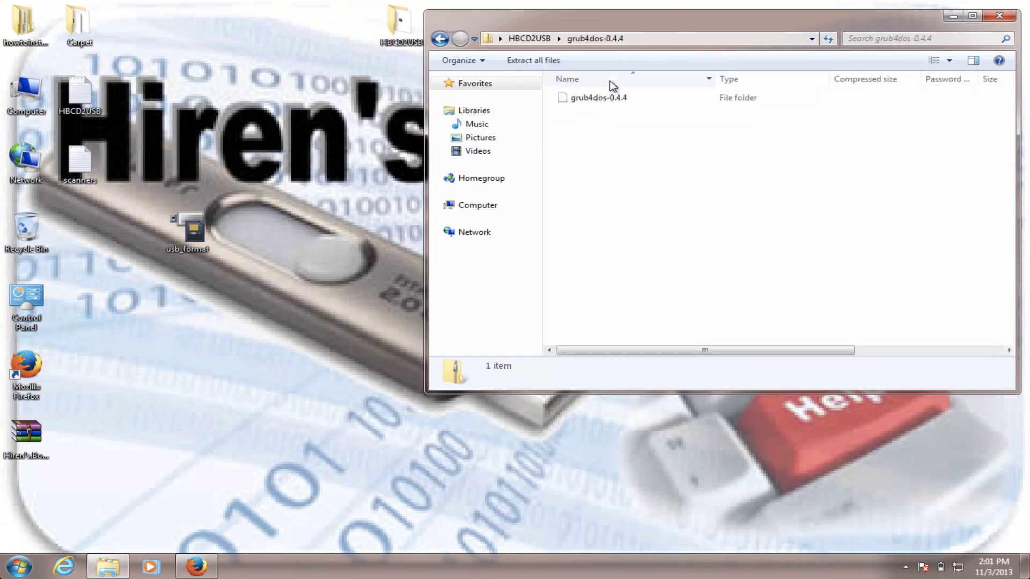
{"action": "left_click", "coordinate": [538, 60]}
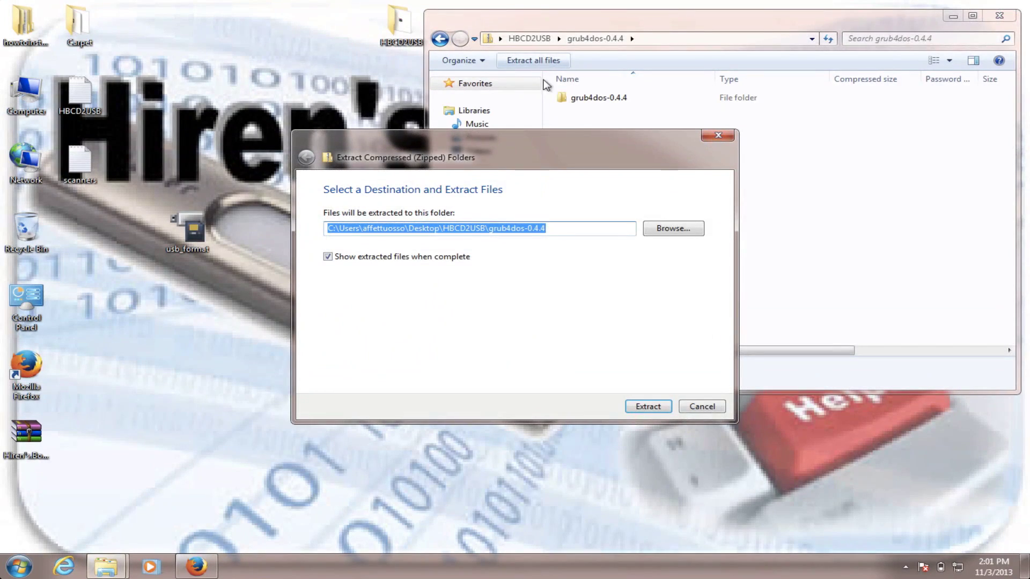
Set HBCD_USB (D:) as the extraction destination and extract grub4dos there
{"action": "left_click", "coordinate": [670, 232]}
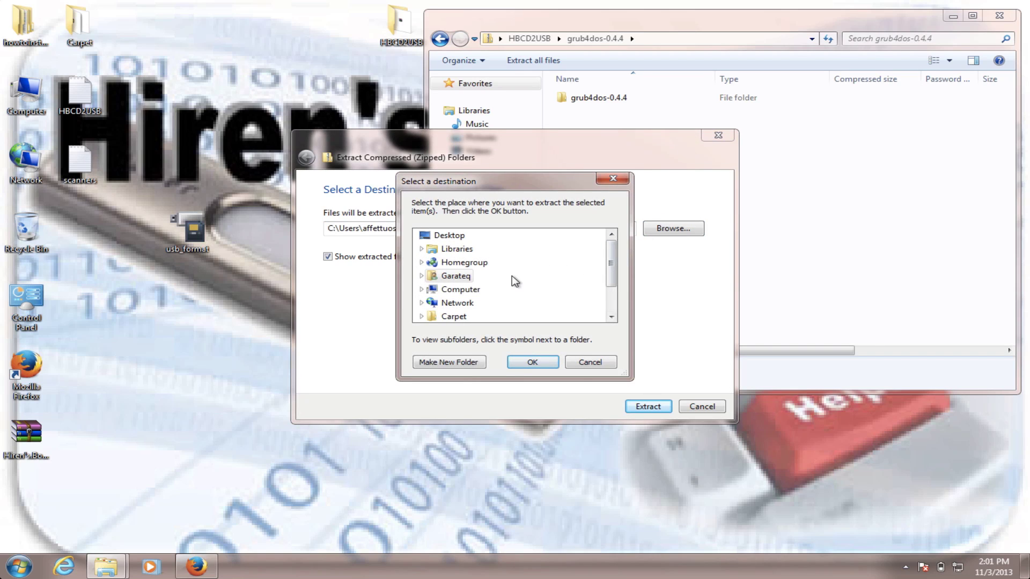
{"action": "left_click", "coordinate": [422, 289]}
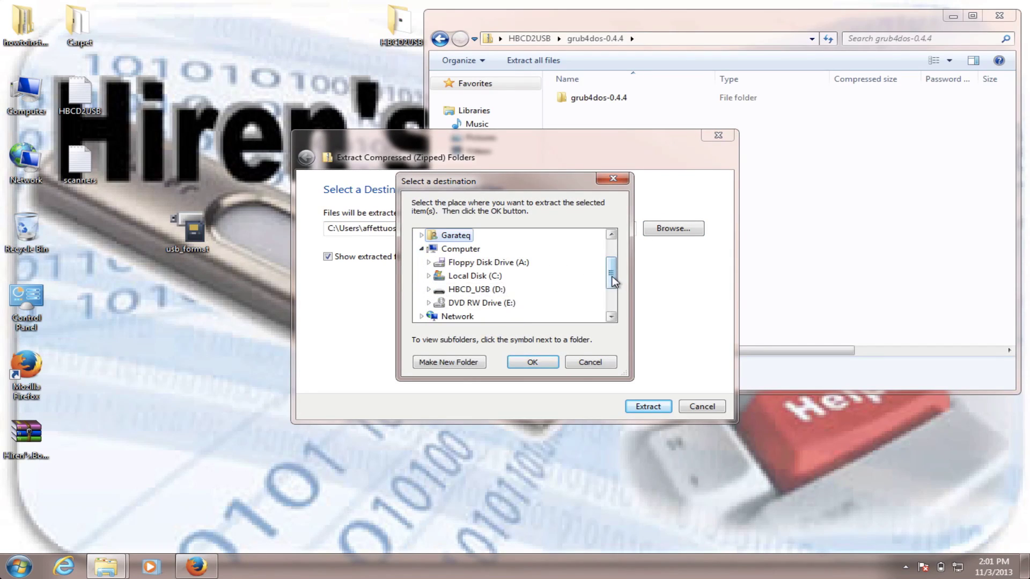
{"action": "mouse_move", "coordinate": [613, 281]}
{"action": "left_mouse_down"}
{"action": "mouse_move", "coordinate": [613, 271]}
{"action": "mouse_move", "coordinate": [613, 292]}
{"action": "left_mouse_up"}
{"action": "left_click", "coordinate": [486, 275]}
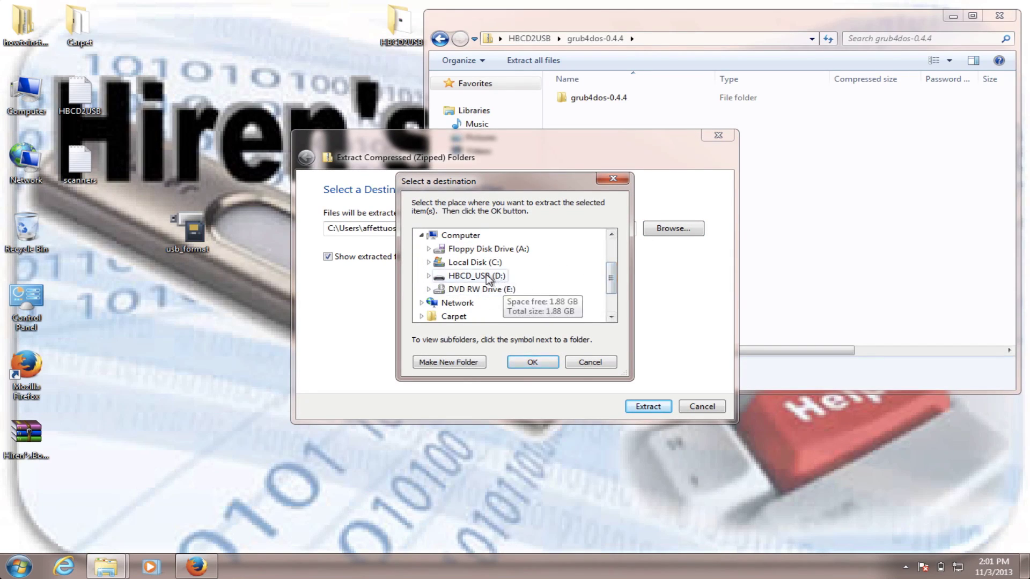
{"action": "left_click", "coordinate": [540, 365]}
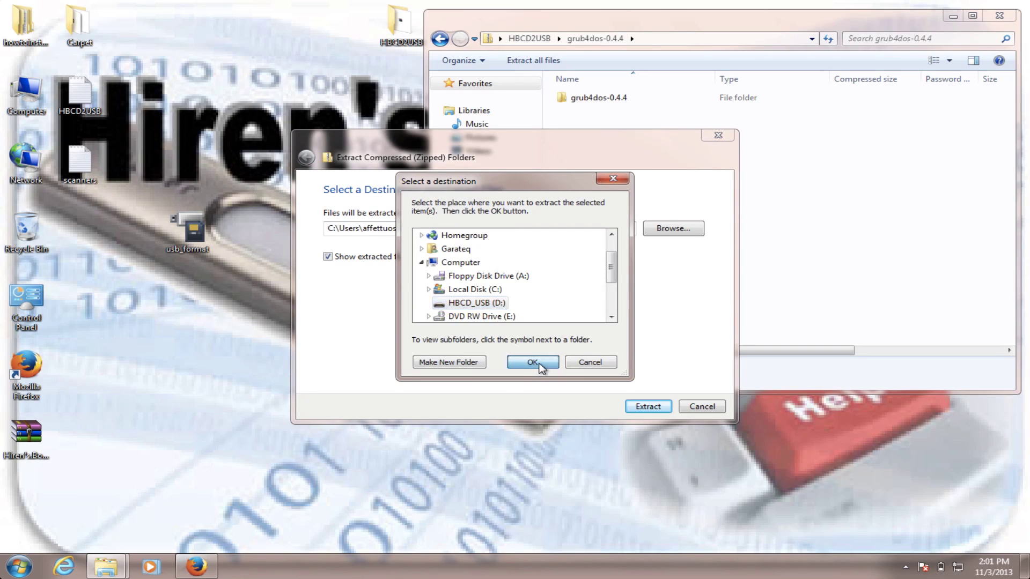
{"action": "left_click", "coordinate": [649, 407]}
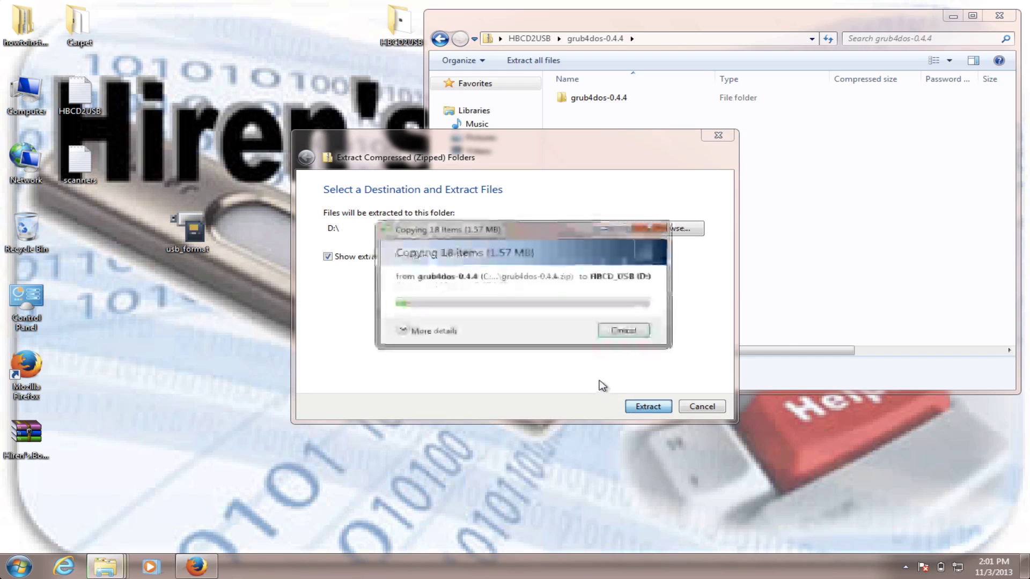
{"action": "left_click", "coordinate": [406, 332]}
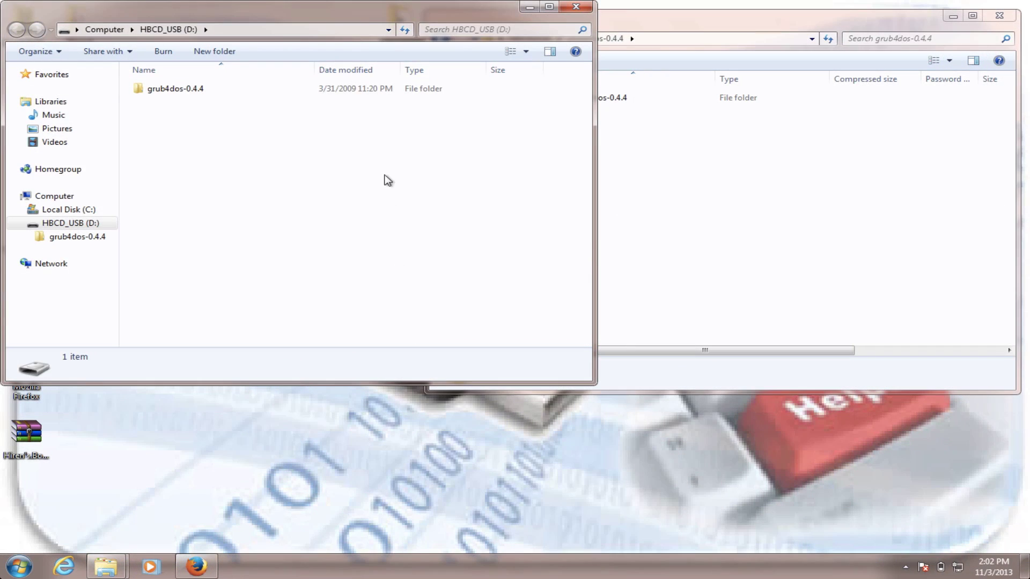
{"action": "left_click", "coordinate": [576, 7]}
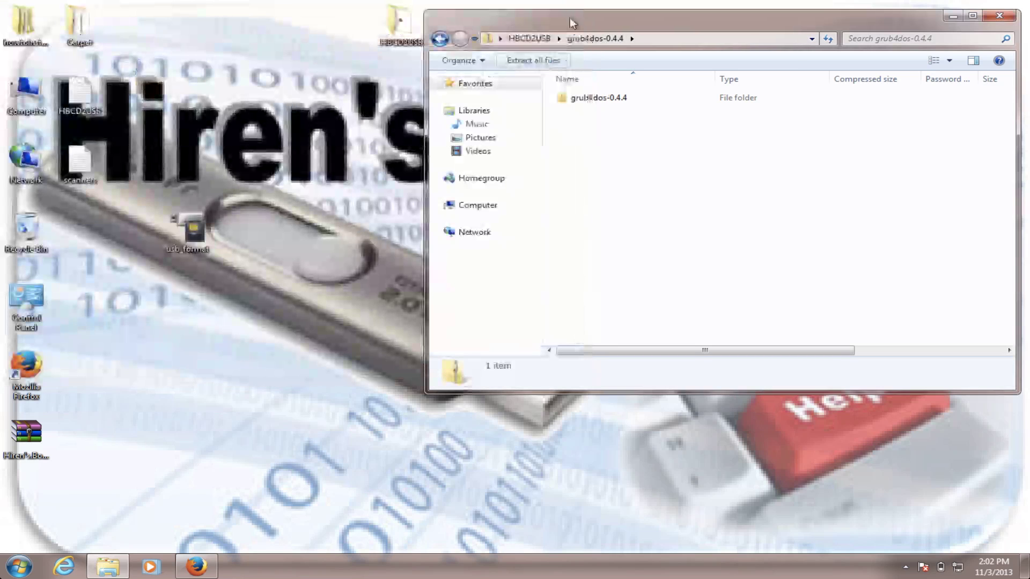
{"action": "left_click", "coordinate": [440, 38]}
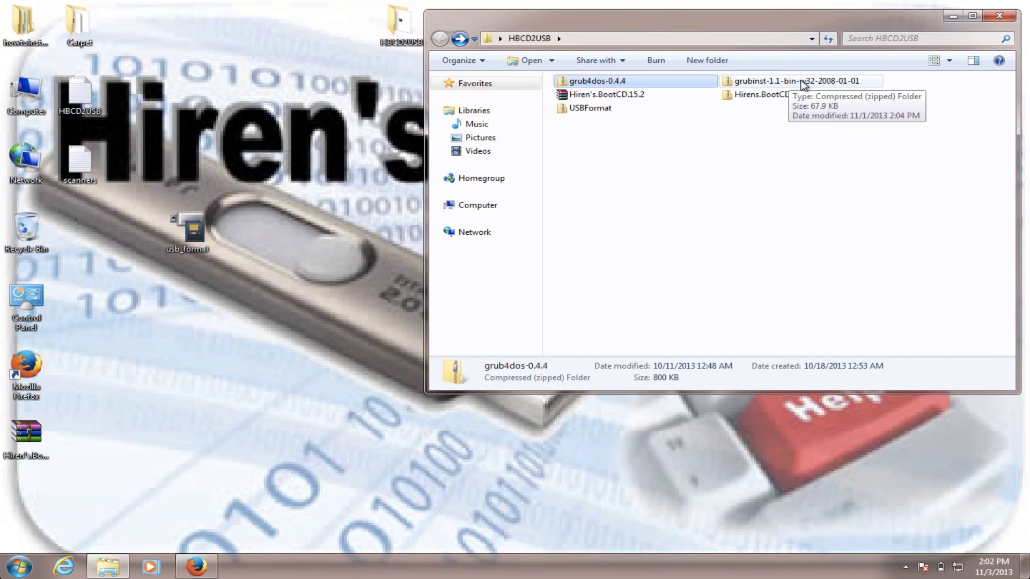
{"action": "double_click", "coordinate": [812, 82]}
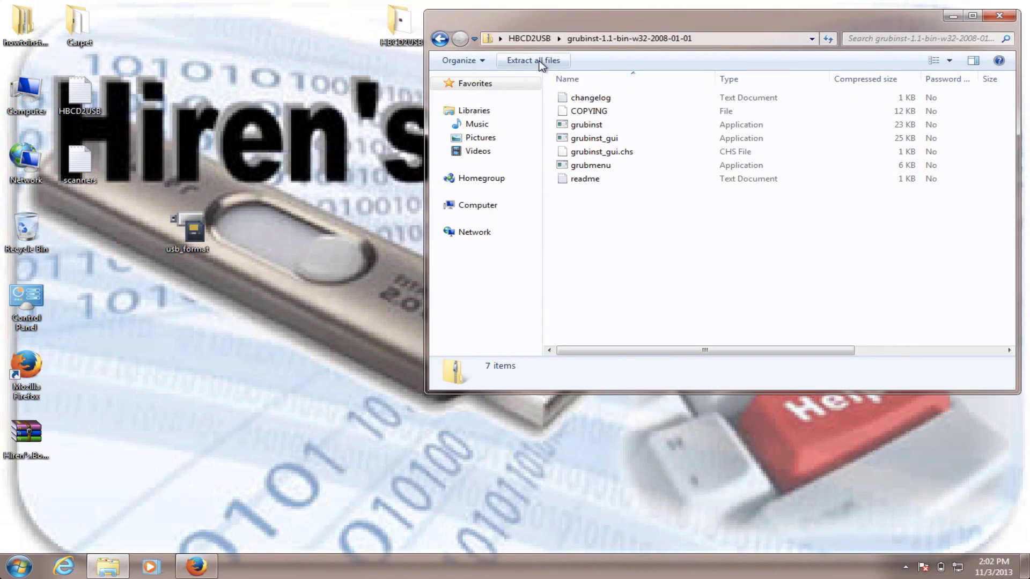
{"action": "left_click", "coordinate": [542, 61]}
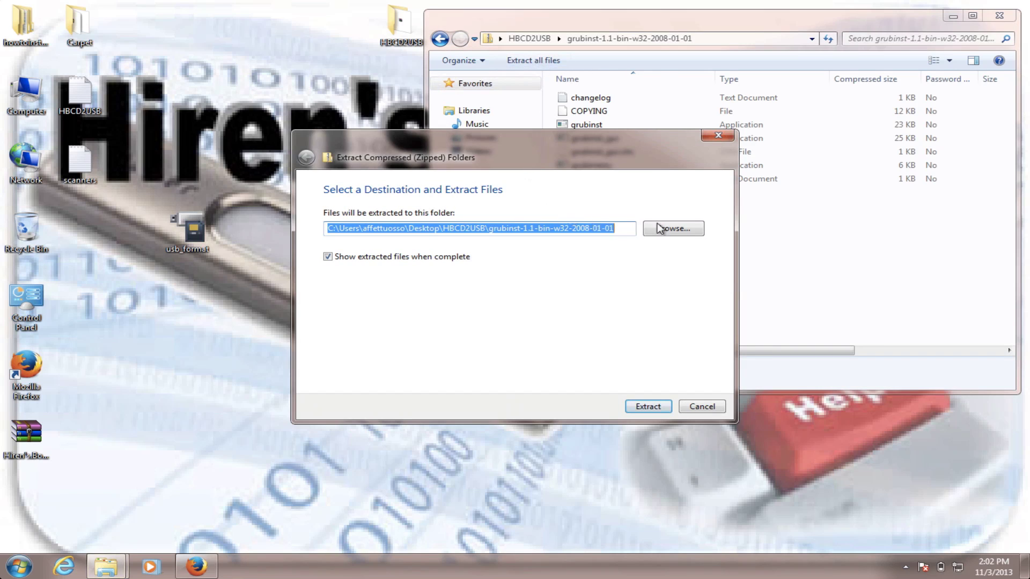
Extract the grubinst files to HBCD_USB (D:) and close the drive window
{"action": "left_click", "coordinate": [668, 229]}
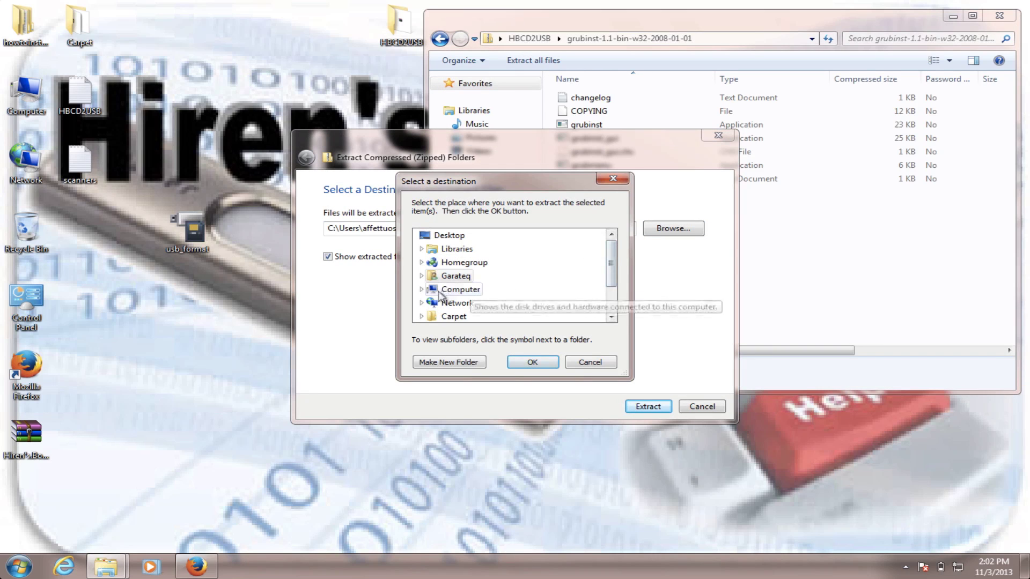
{"action": "left_click", "coordinate": [422, 290]}
{"action": "left_click", "coordinate": [483, 293]}
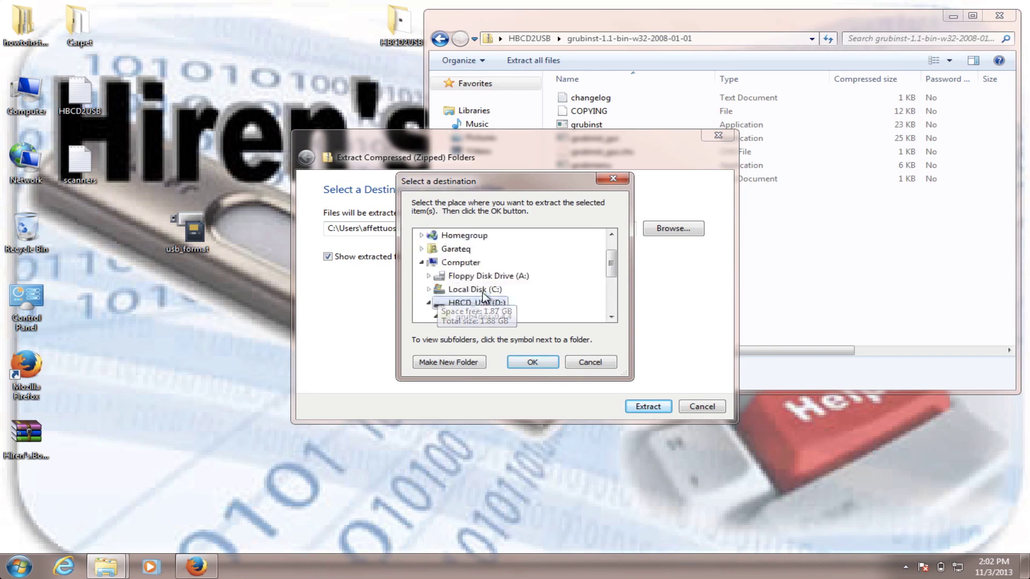
{"action": "left_click", "coordinate": [532, 364]}
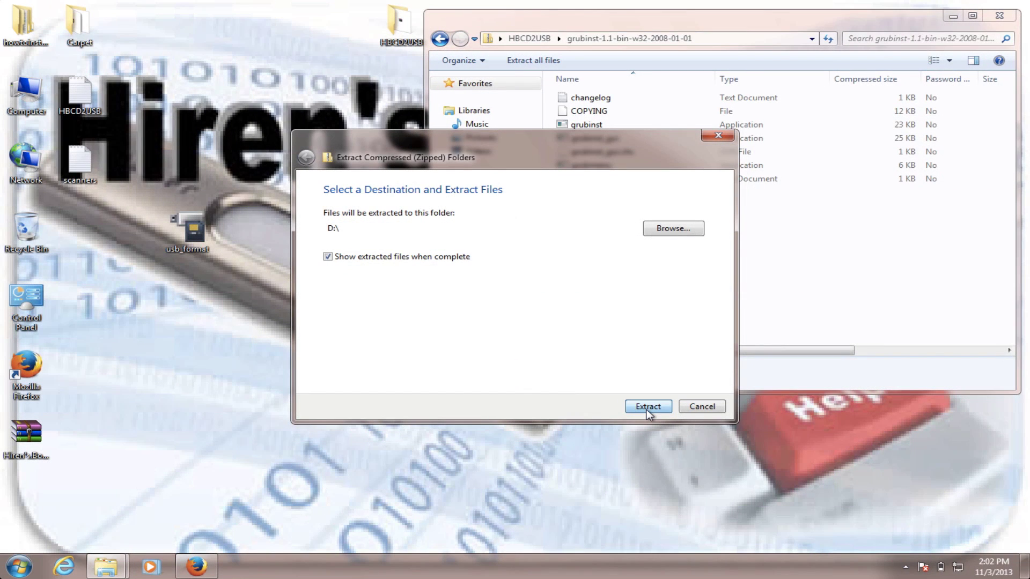
{"action": "left_click", "coordinate": [648, 409]}
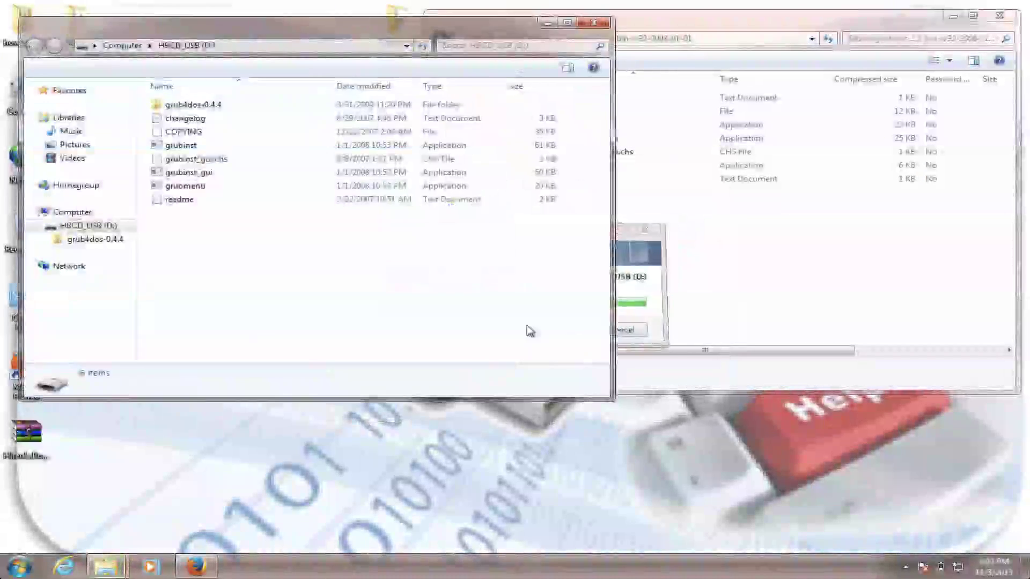
{"action": "left_click", "coordinate": [593, 24]}
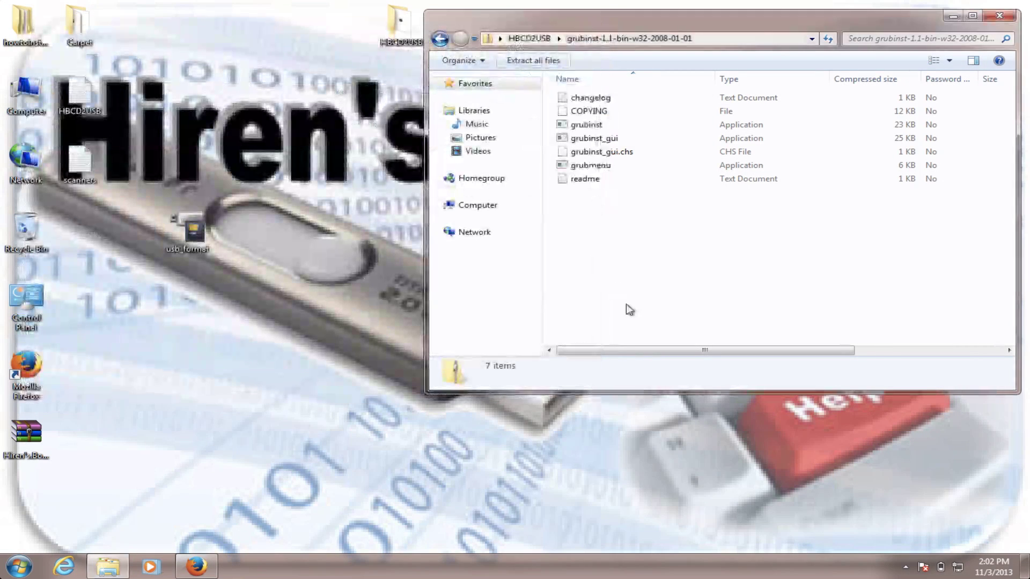
Check the Hiren's.BootCD.15.2 archive size inside the zip, then select it in HBCD2USB
{"action": "left_click", "coordinate": [440, 39]}
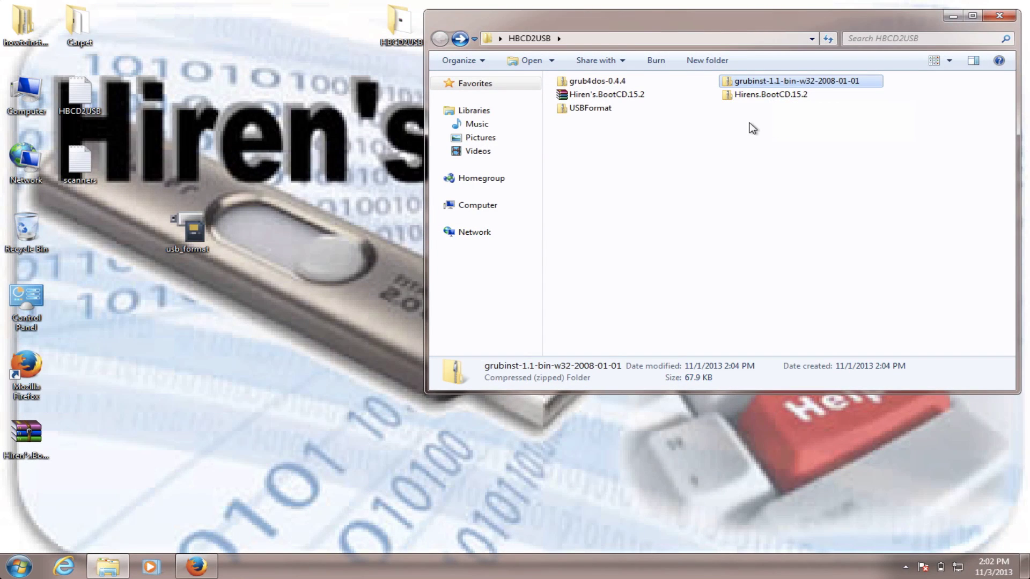
{"action": "double_click", "coordinate": [766, 97]}
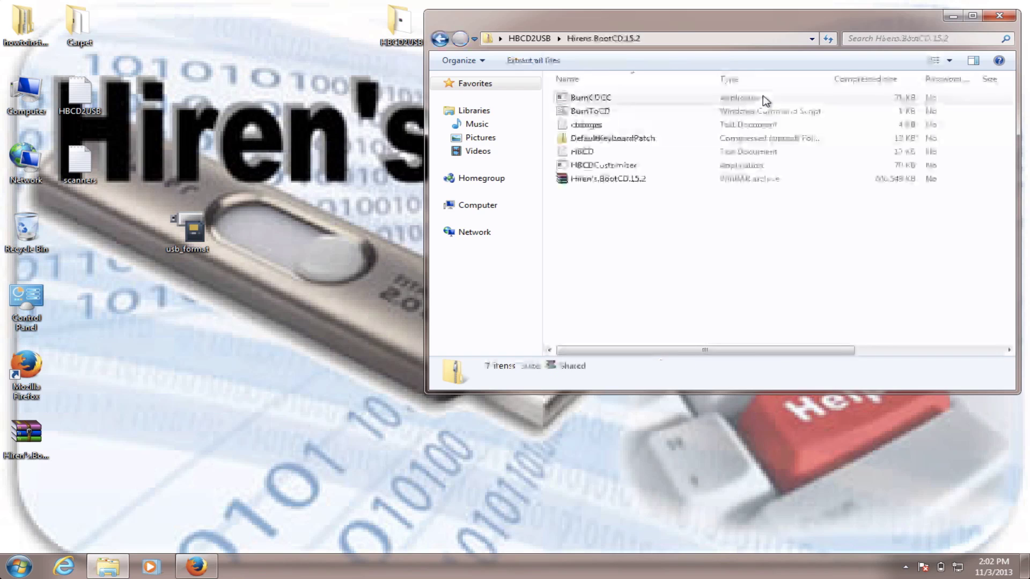
{"action": "left_click", "coordinate": [615, 183]}
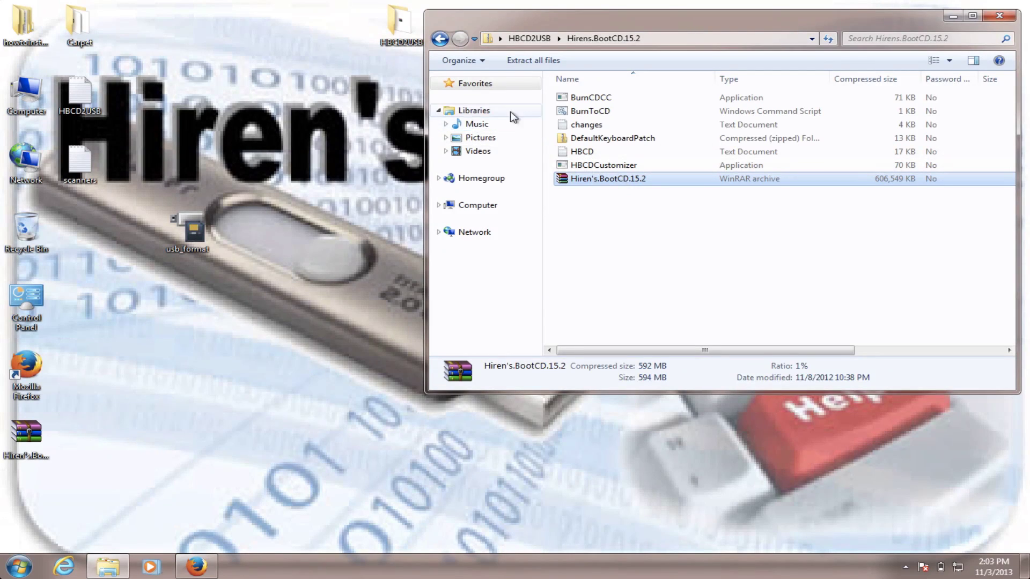
{"action": "left_click", "coordinate": [439, 38]}
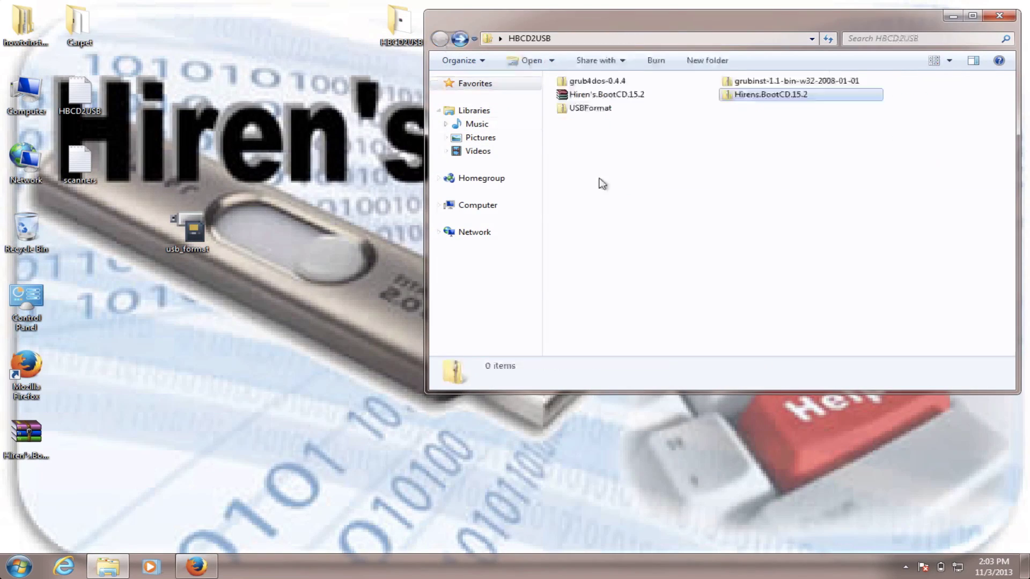
{"action": "left_click", "coordinate": [611, 98]}
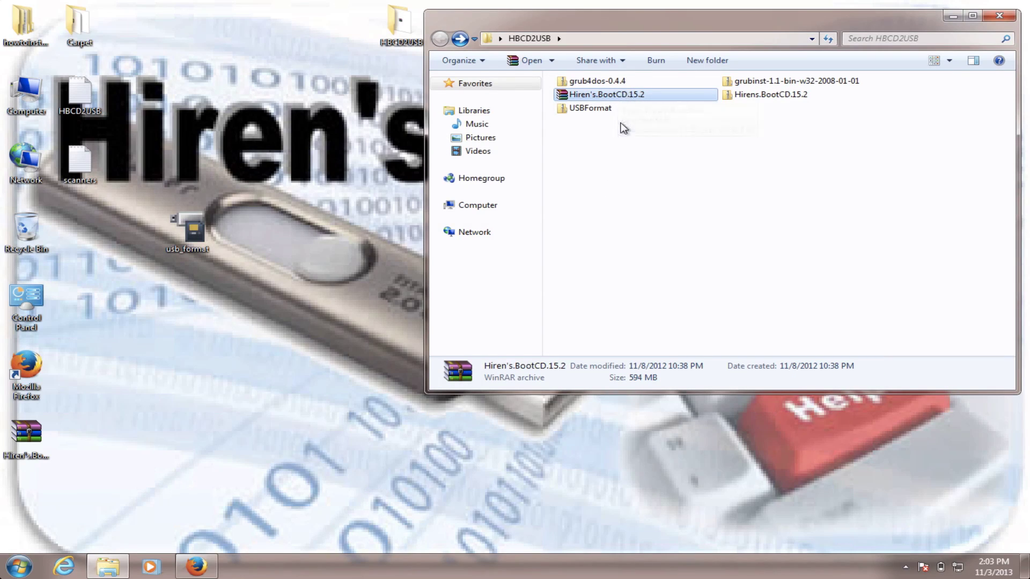
Extract the Hiren's.BootCD.15.2 ISO with WinRAR straight into the HBCD_USB (D:) root
{"action": "double_click", "coordinate": [608, 97]}
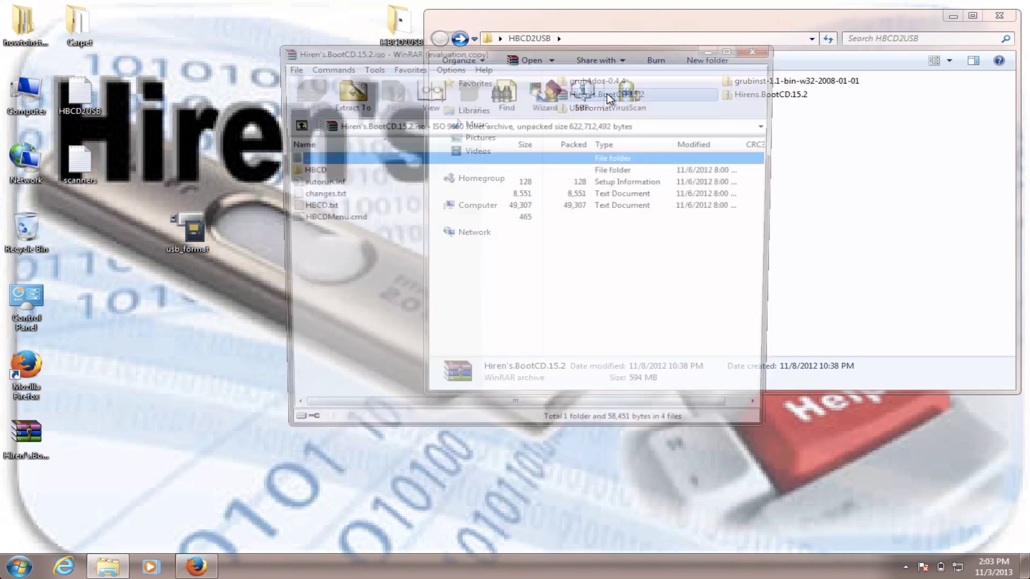
{"action": "left_click", "coordinate": [344, 91]}
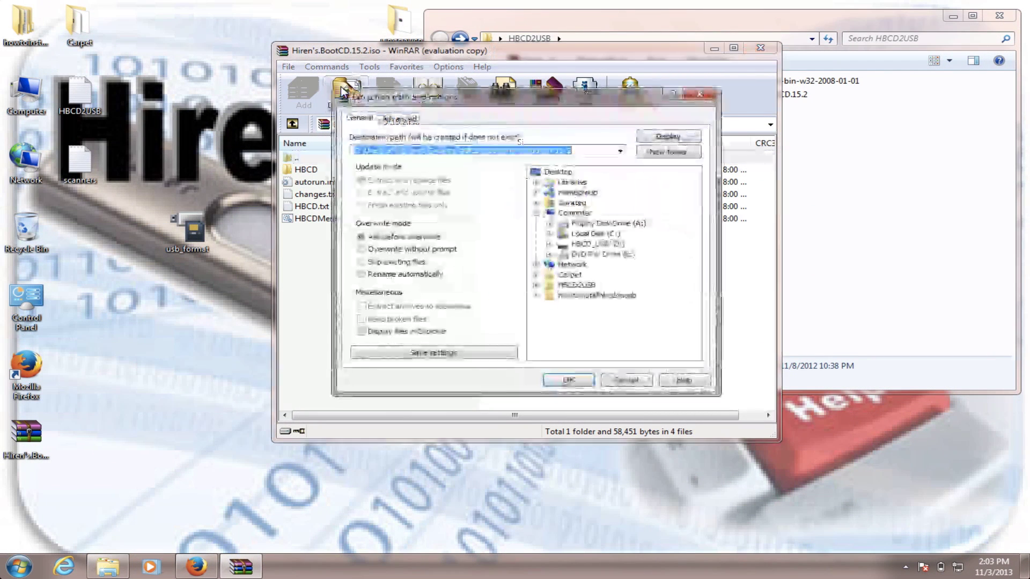
{"action": "left_click", "coordinate": [585, 246]}
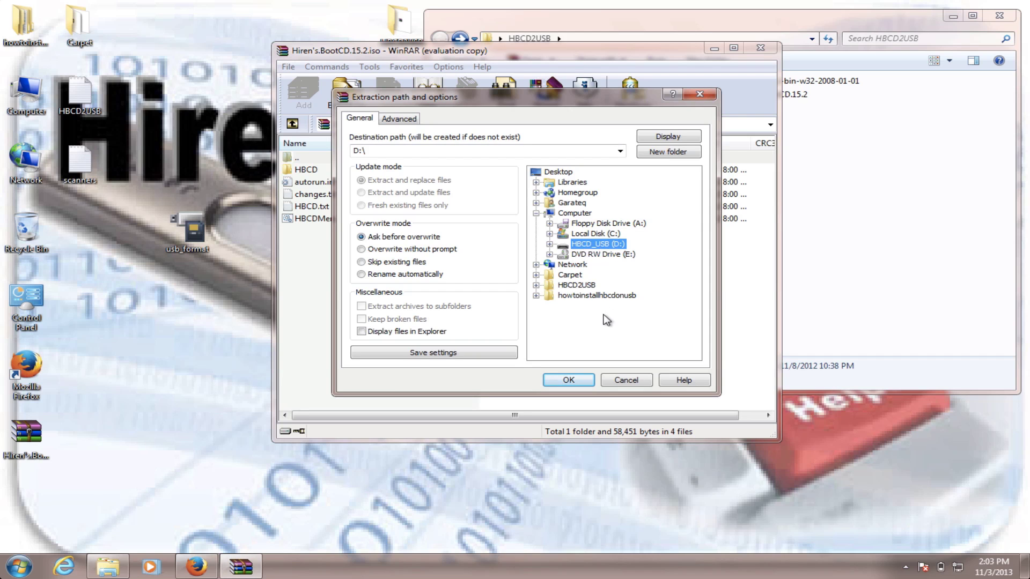
{"action": "left_click", "coordinate": [575, 380]}
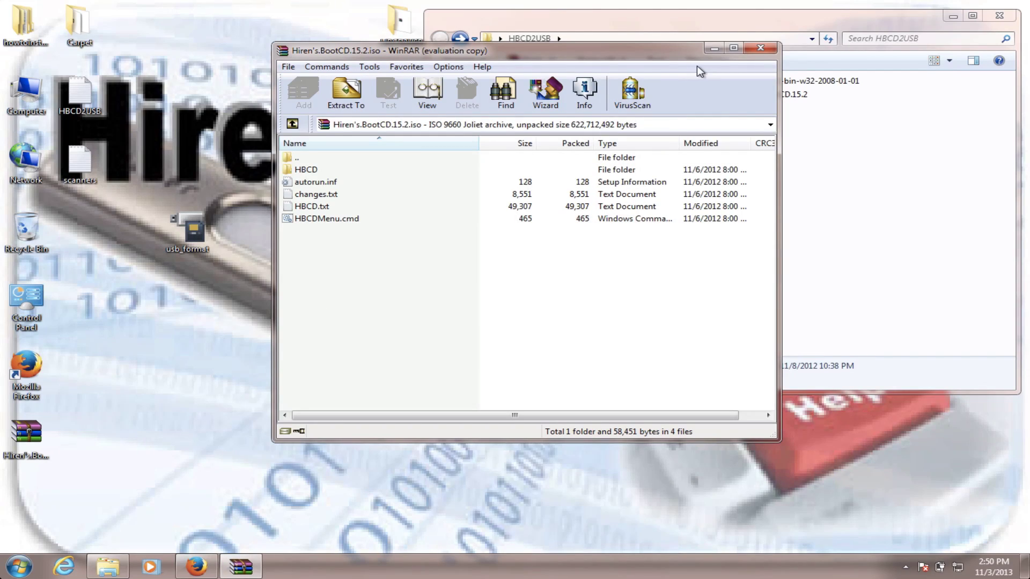
Close WinRAR and HBCD2USB, open HBCD_USB (D:), peek into grub4dos-0.4.4, then return to the root
{"action": "left_click", "coordinate": [763, 50]}
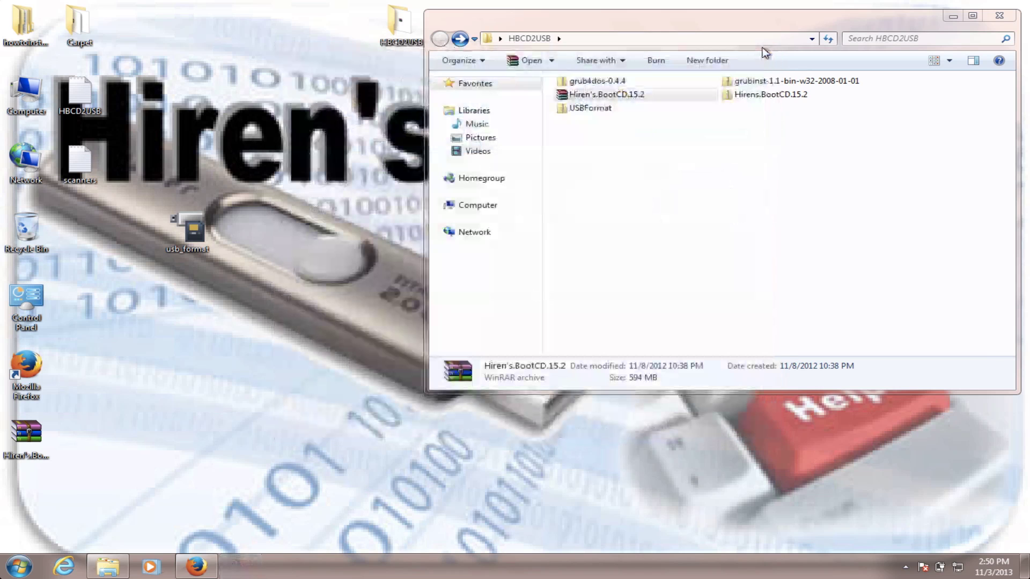
{"action": "left_click", "coordinate": [999, 16]}
{"action": "double_click", "coordinate": [47, 94]}
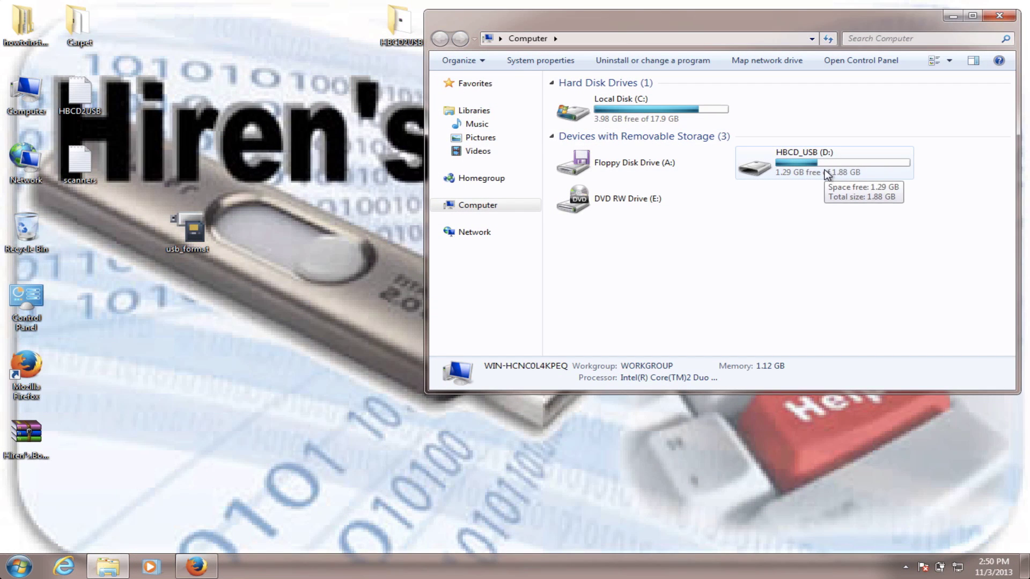
{"action": "double_click", "coordinate": [826, 174]}
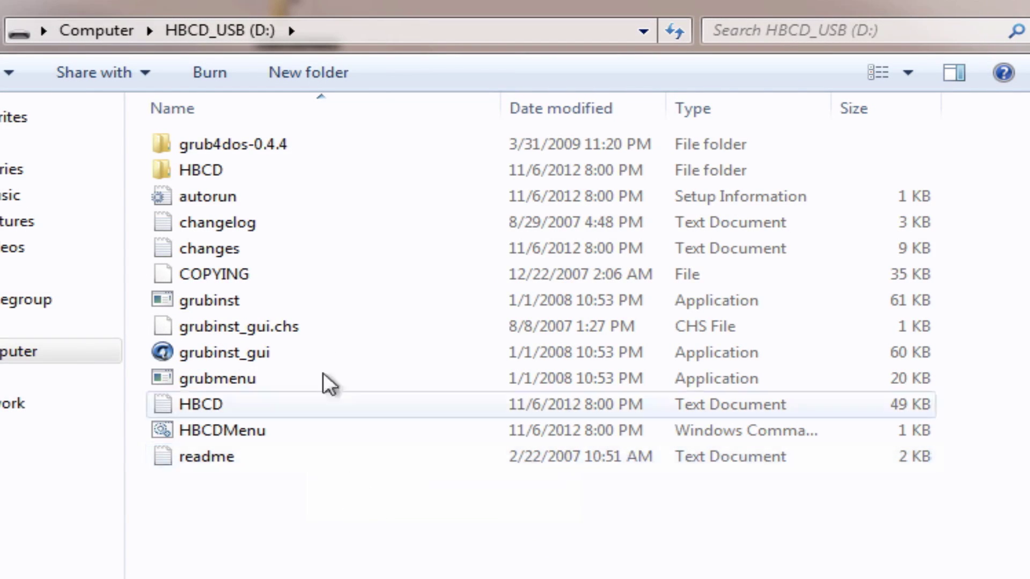
{"action": "double_click", "coordinate": [254, 146]}
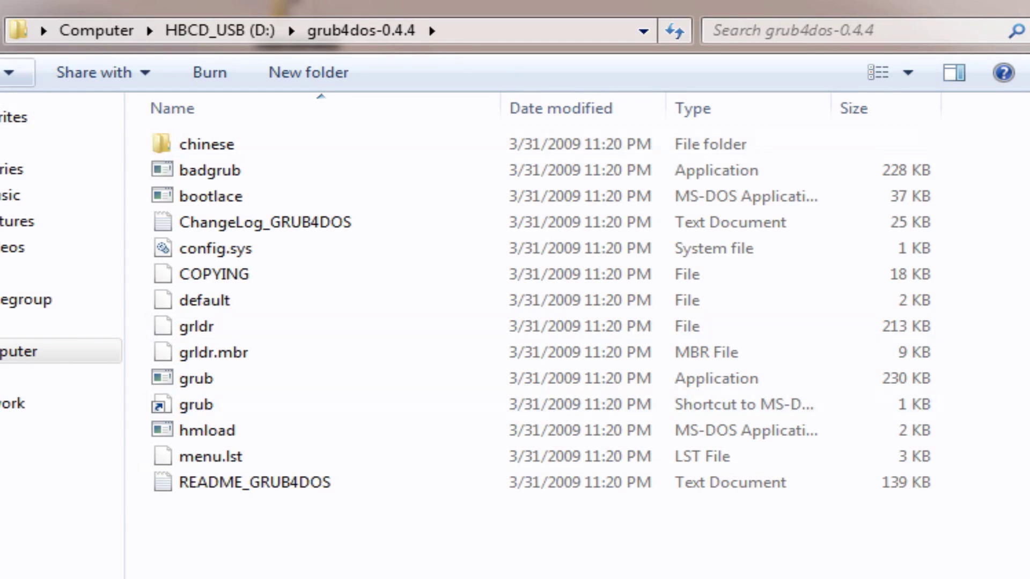
{"action": "key", "text": "BackSpace"}
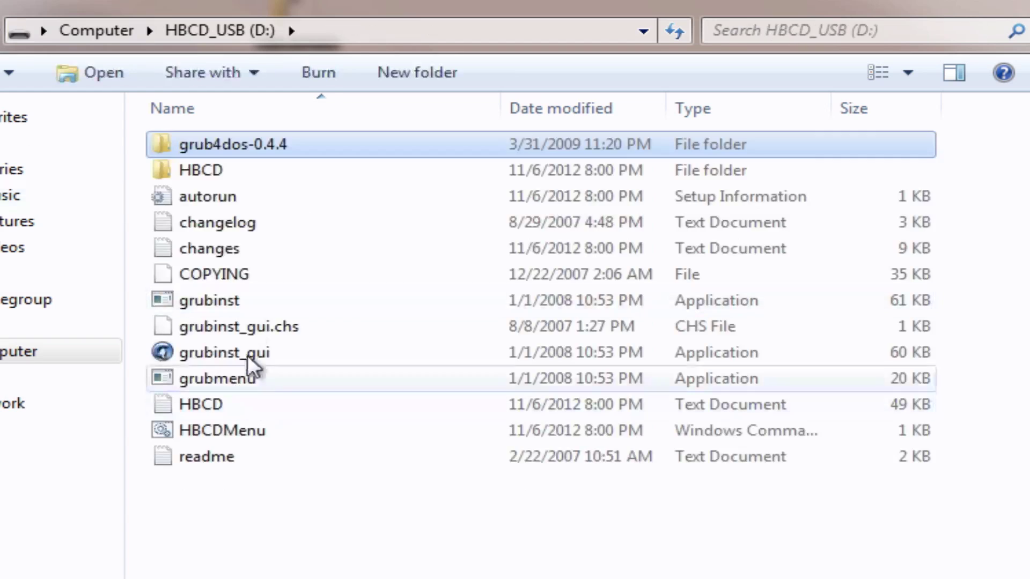
Copy grldr from the HBCD folder and paste it into the HBCD_USB (D:) root
{"action": "double_click", "coordinate": [213, 174]}
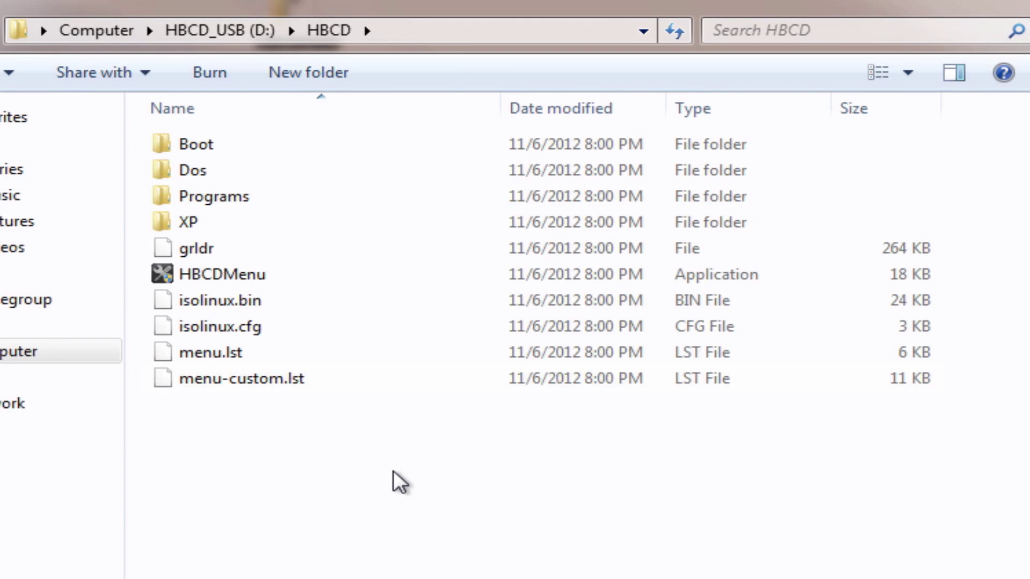
{"action": "left_click", "coordinate": [227, 352]}
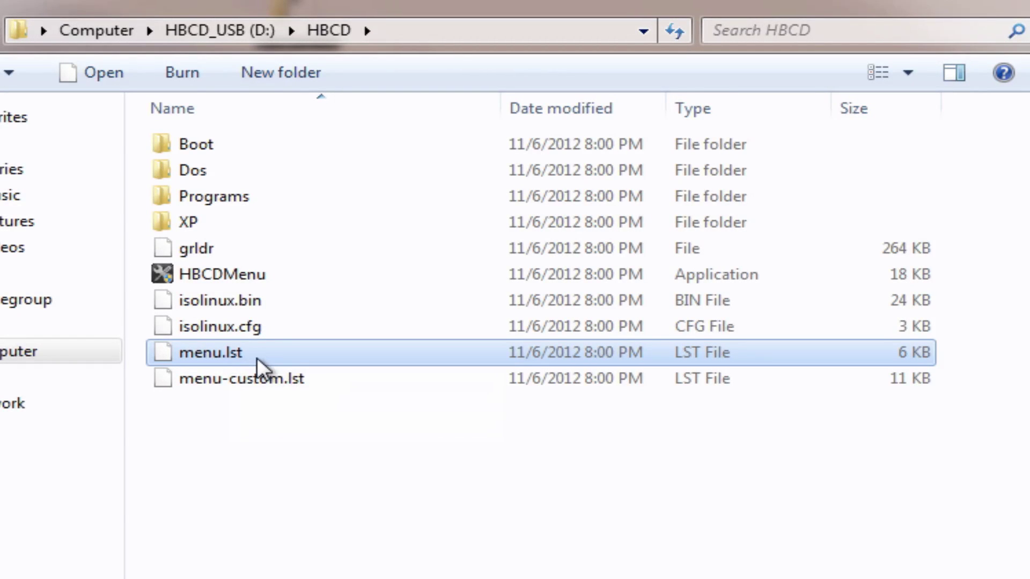
{"action": "mouse_move", "coordinate": [207, 259]}
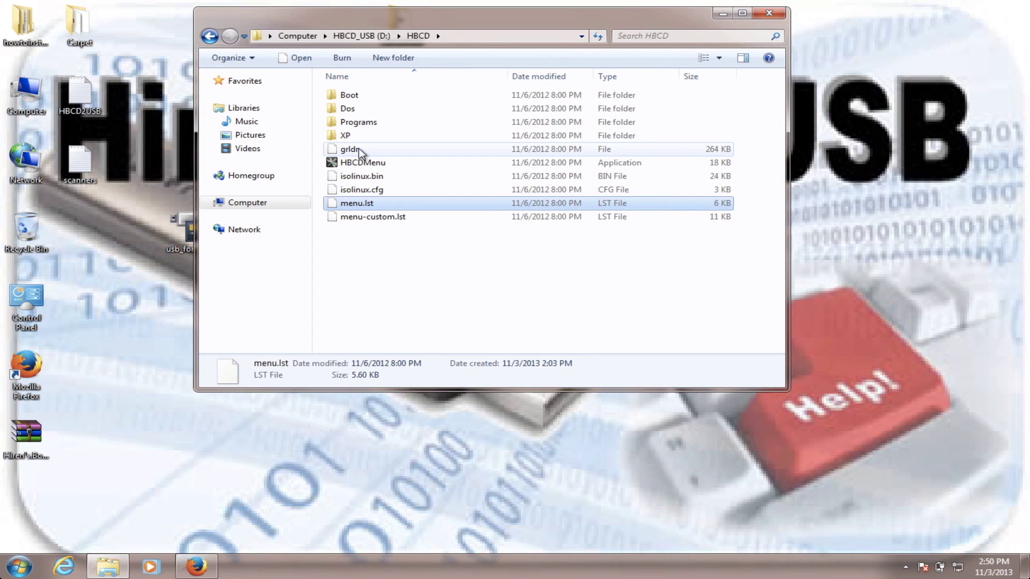
{"action": "left_click", "coordinate": [359, 149]}
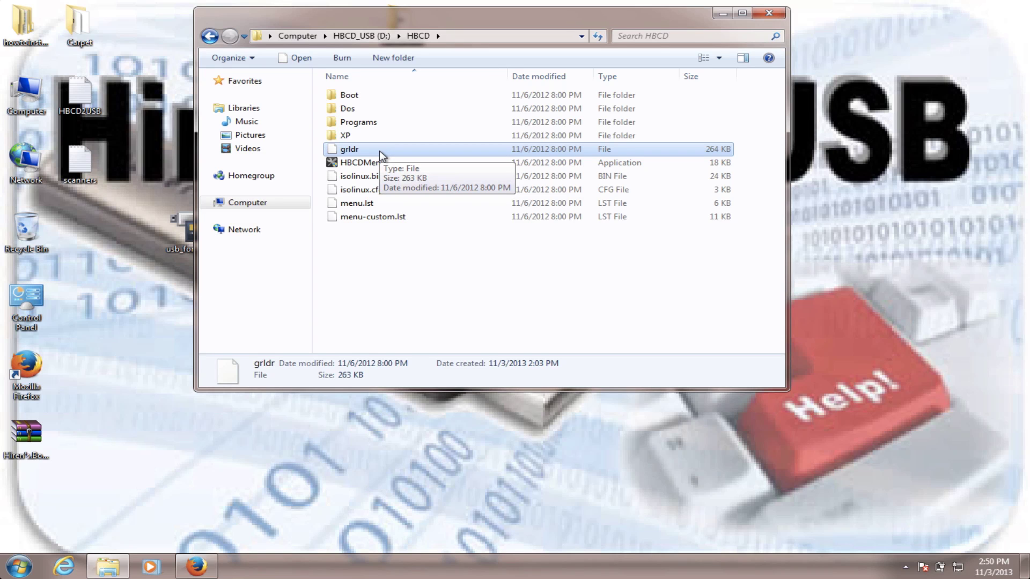
{"action": "right_click", "coordinate": [382, 153]}
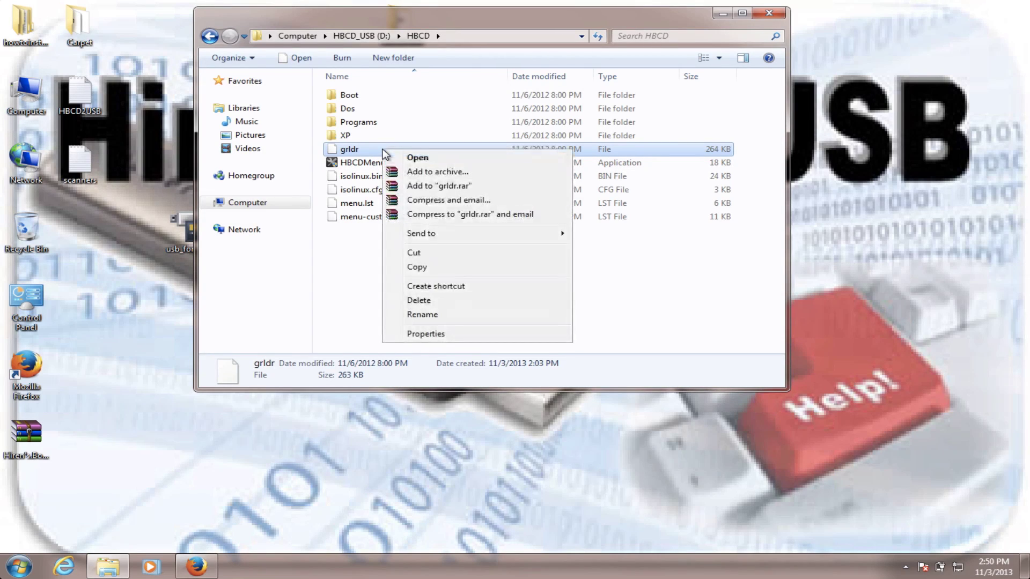
{"action": "left_click", "coordinate": [443, 267]}
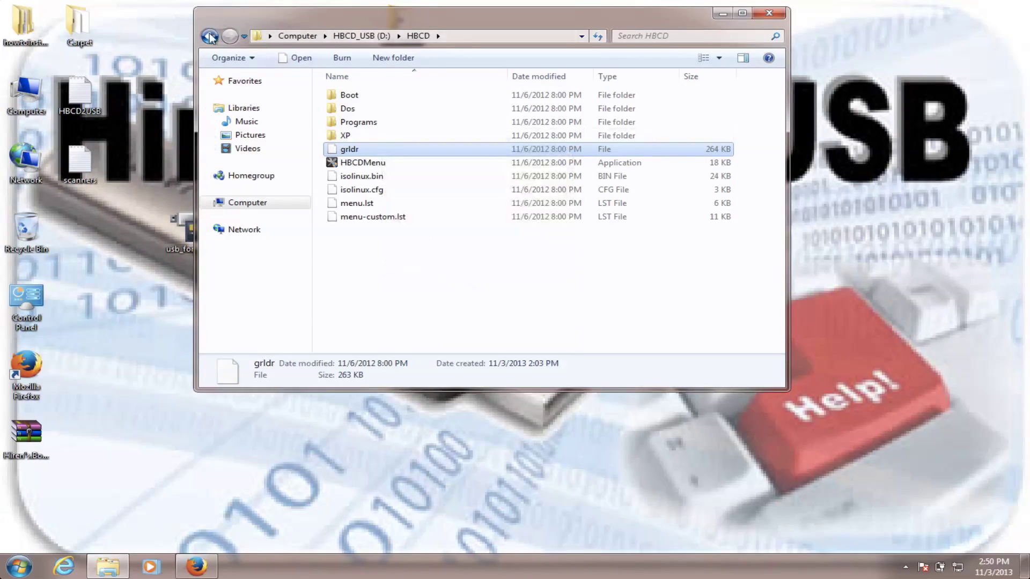
{"action": "key", "text": "BackSpace"}
{"action": "left_click", "coordinate": [397, 295]}
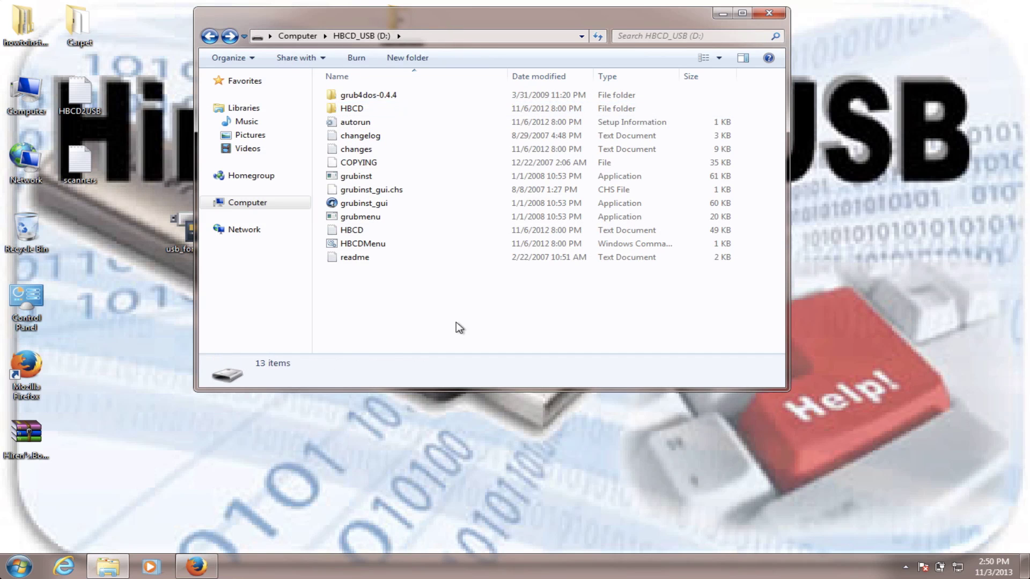
{"action": "right_click", "coordinate": [417, 300]}
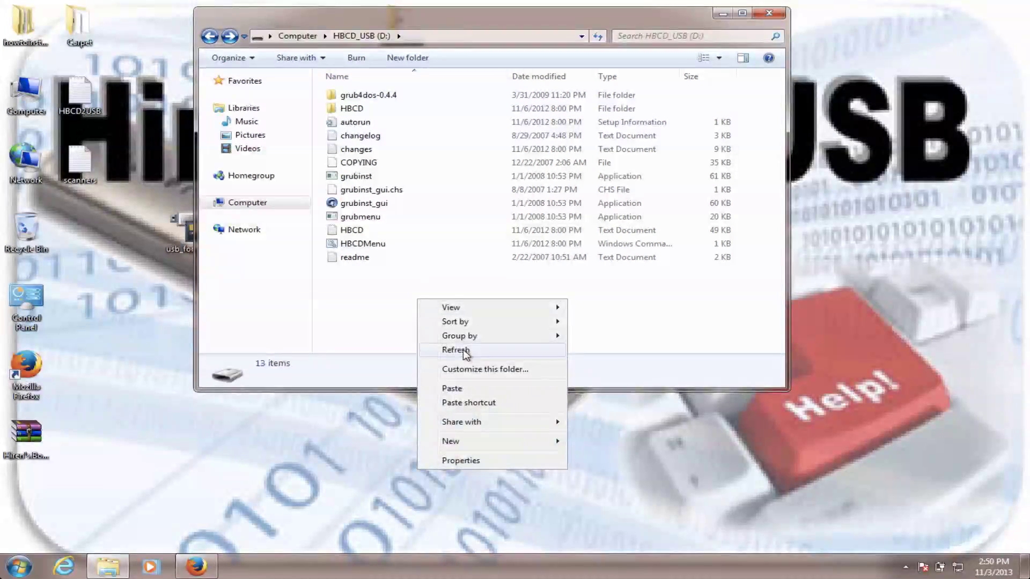
{"action": "left_click", "coordinate": [466, 388]}
{"action": "left_click", "coordinate": [402, 342]}
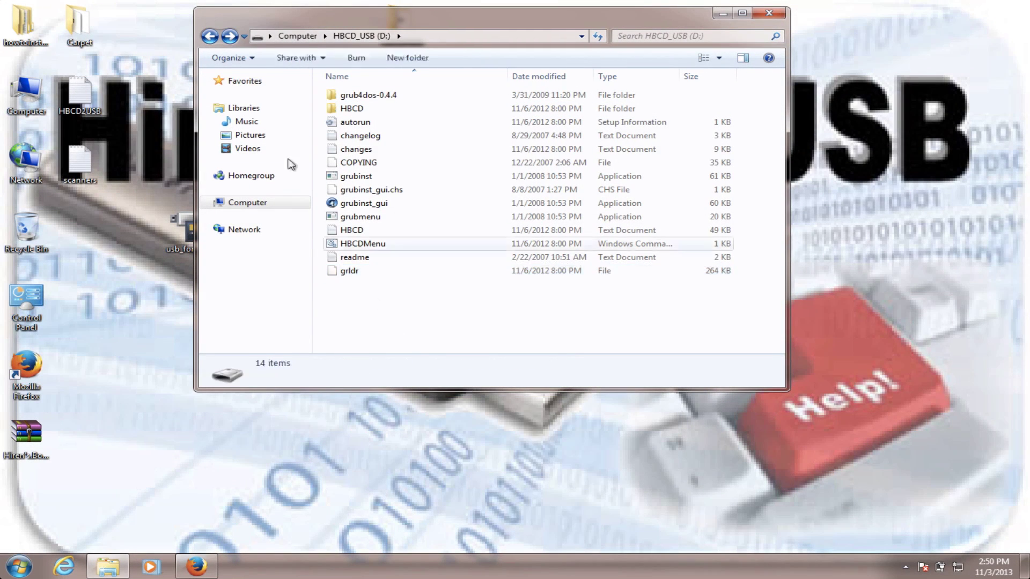
Copy menu.lst from the HBCD folder and paste it into the drive root
{"action": "double_click", "coordinate": [350, 109]}
{"action": "left_click", "coordinate": [365, 204]}
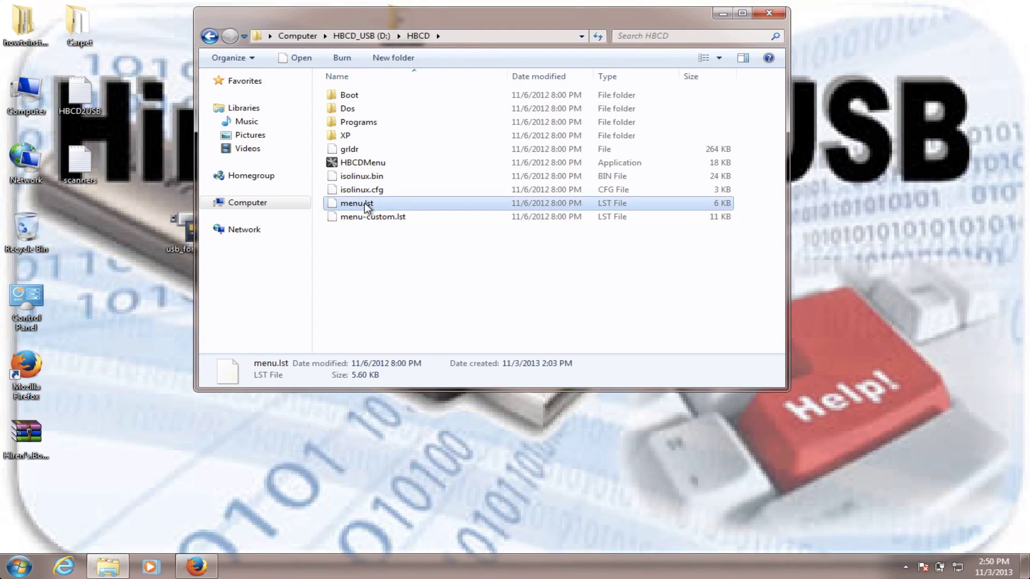
{"action": "right_click", "coordinate": [365, 203]}
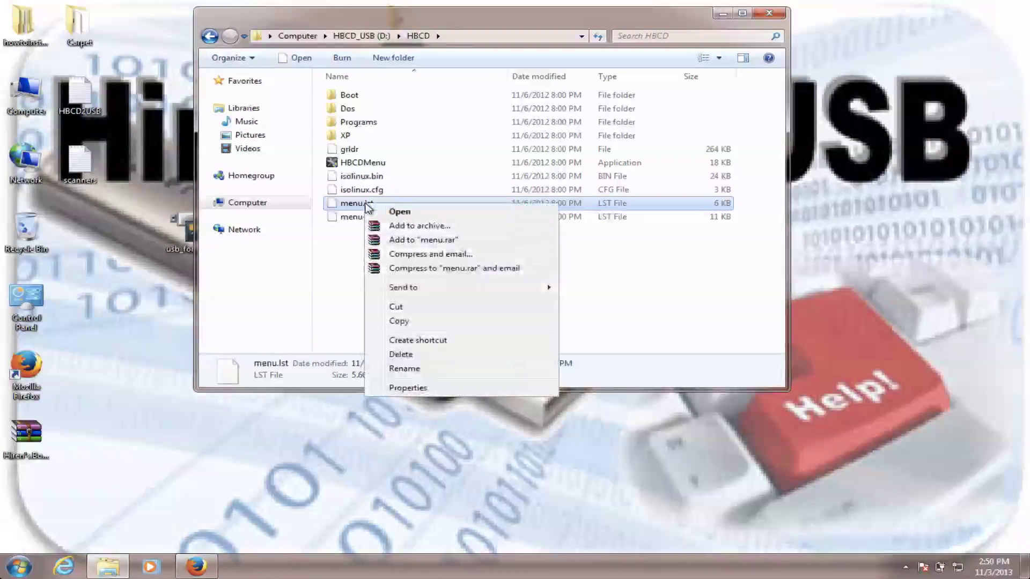
{"action": "left_click", "coordinate": [432, 322]}
{"action": "left_click", "coordinate": [209, 36]}
{"action": "left_click", "coordinate": [362, 307]}
{"action": "right_click", "coordinate": [362, 307]}
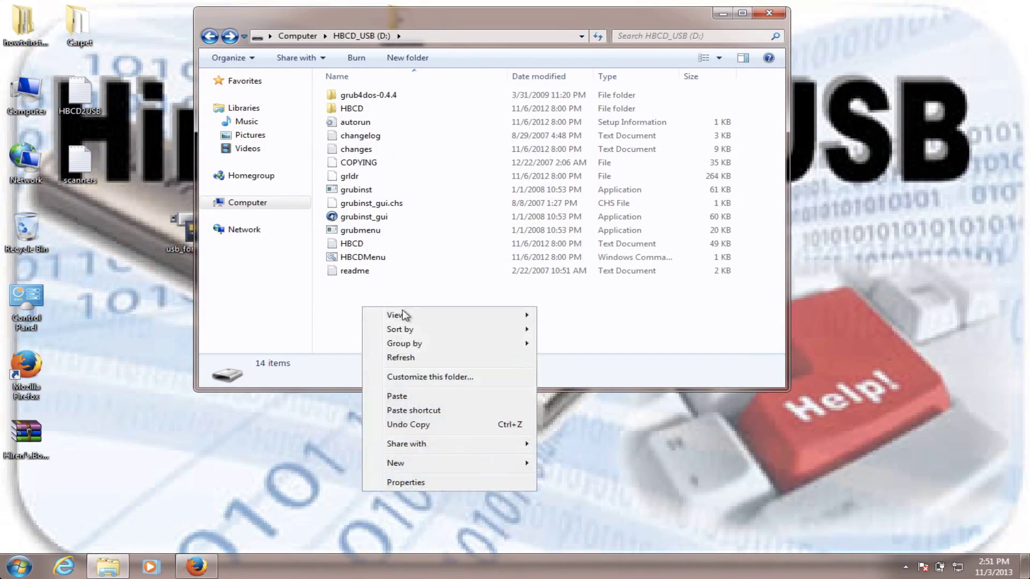
{"action": "left_click", "coordinate": [415, 396]}
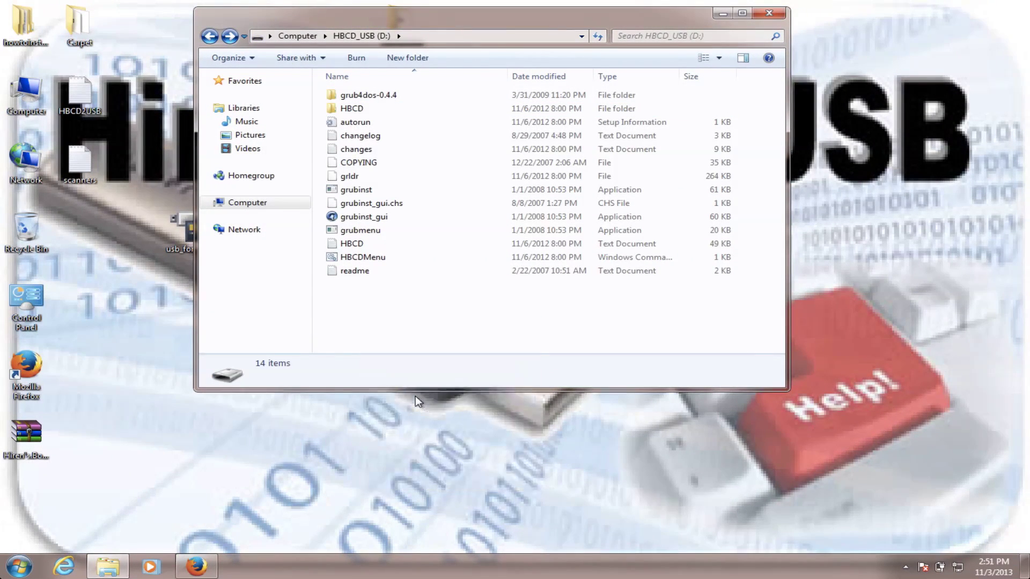
{"action": "left_click", "coordinate": [415, 334]}
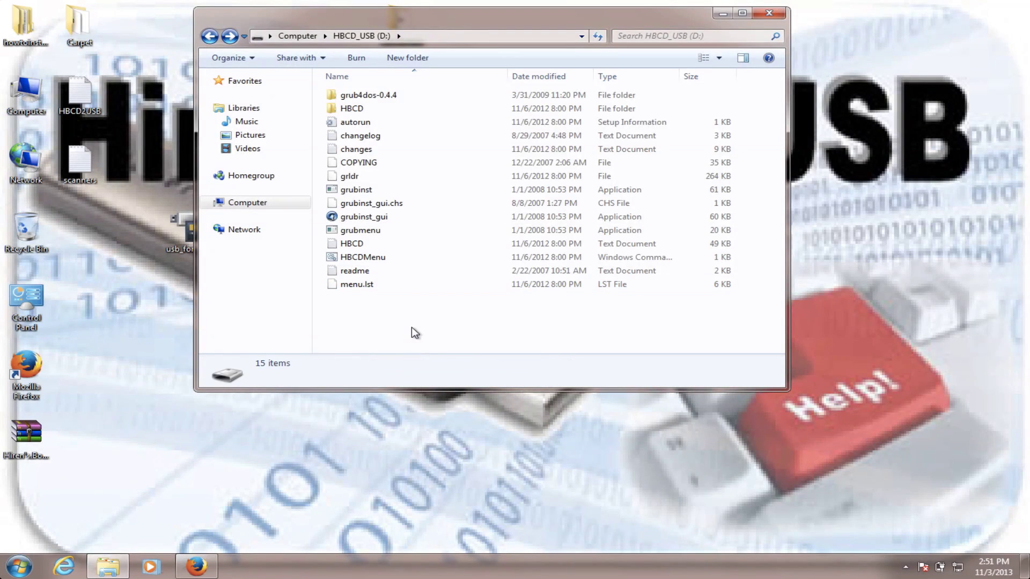
Run grubinst_gui as administrator
{"action": "right_click", "coordinate": [393, 221]}
{"action": "left_click", "coordinate": [368, 217]}
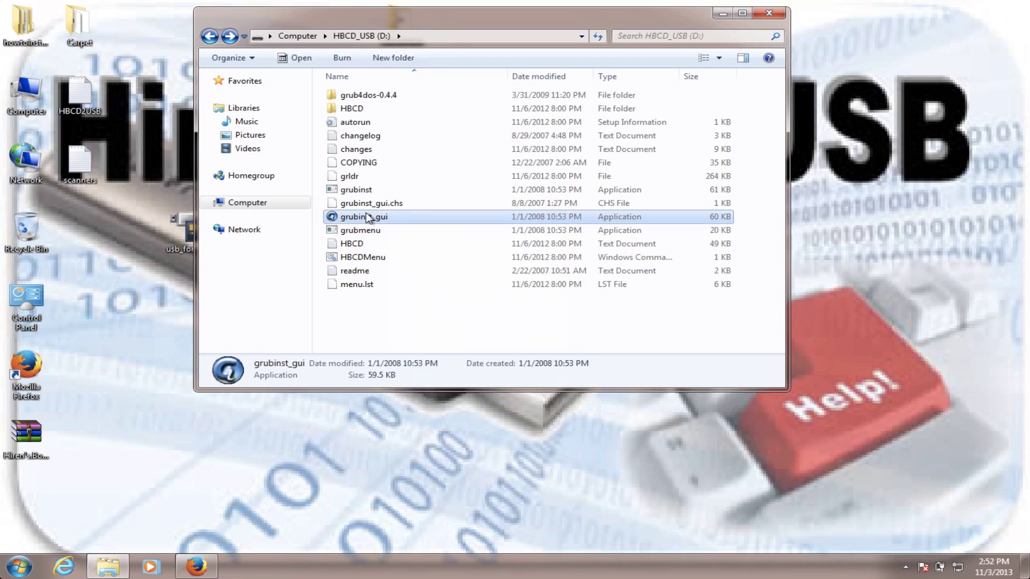
{"action": "right_click", "coordinate": [369, 217]}
{"action": "left_click", "coordinate": [409, 235]}
{"action": "left_click", "coordinate": [553, 237]}
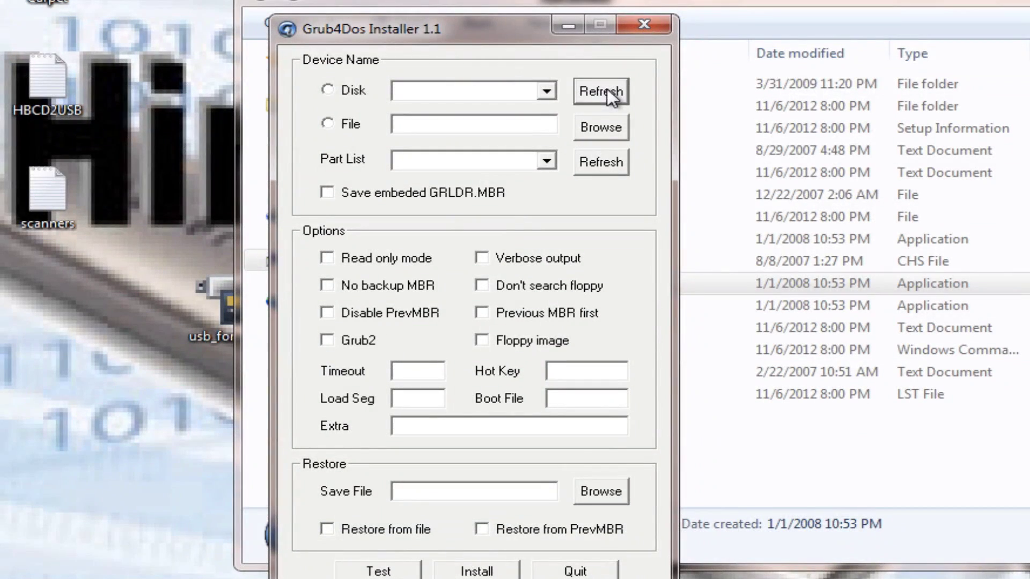
Install Grub4Dos to Disk (hd1) [1929M] as Whole disk (MBR), then quit the installer
{"action": "left_click", "coordinate": [546, 91]}
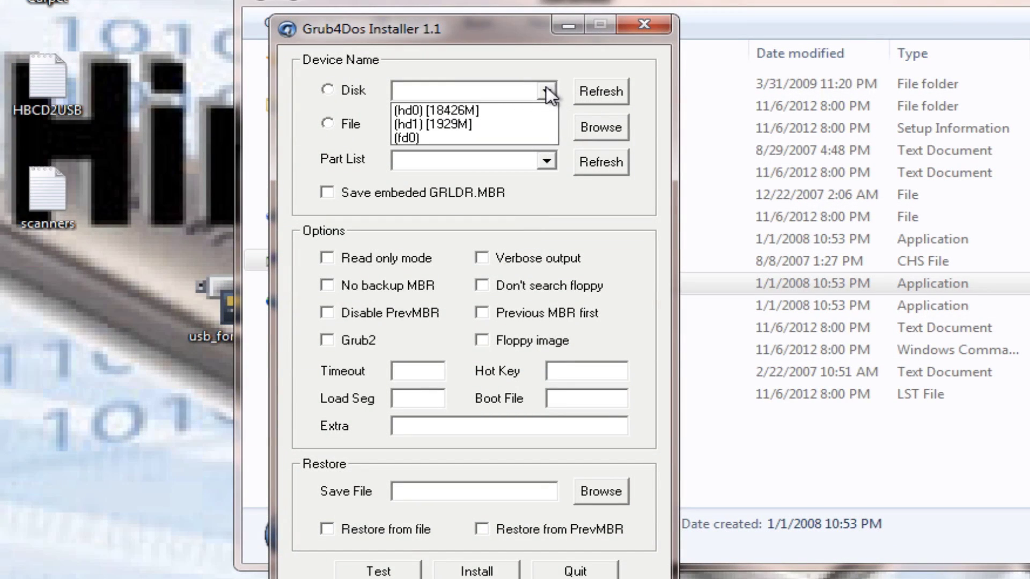
{"action": "left_click", "coordinate": [464, 124]}
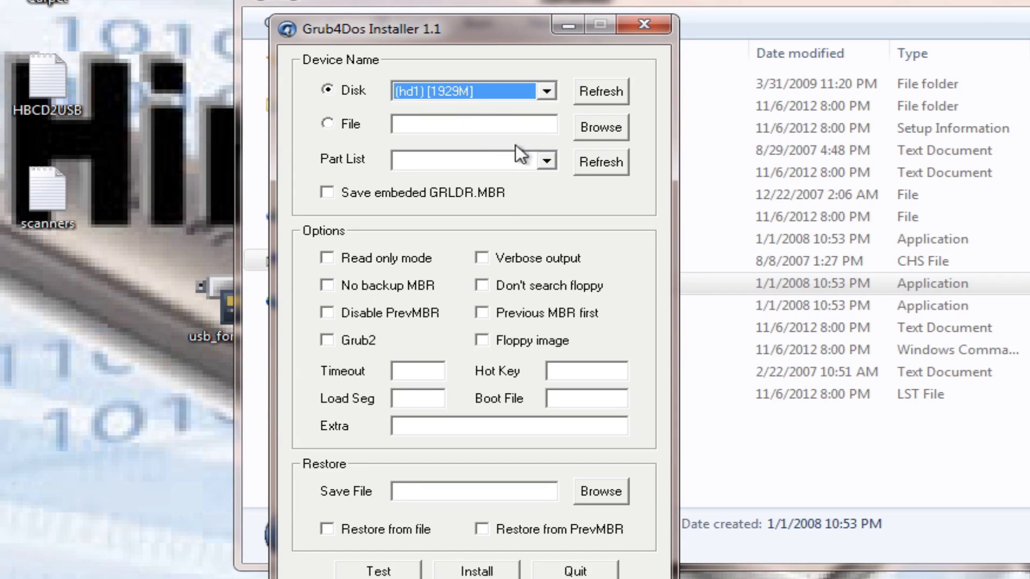
{"action": "left_click", "coordinate": [591, 161]}
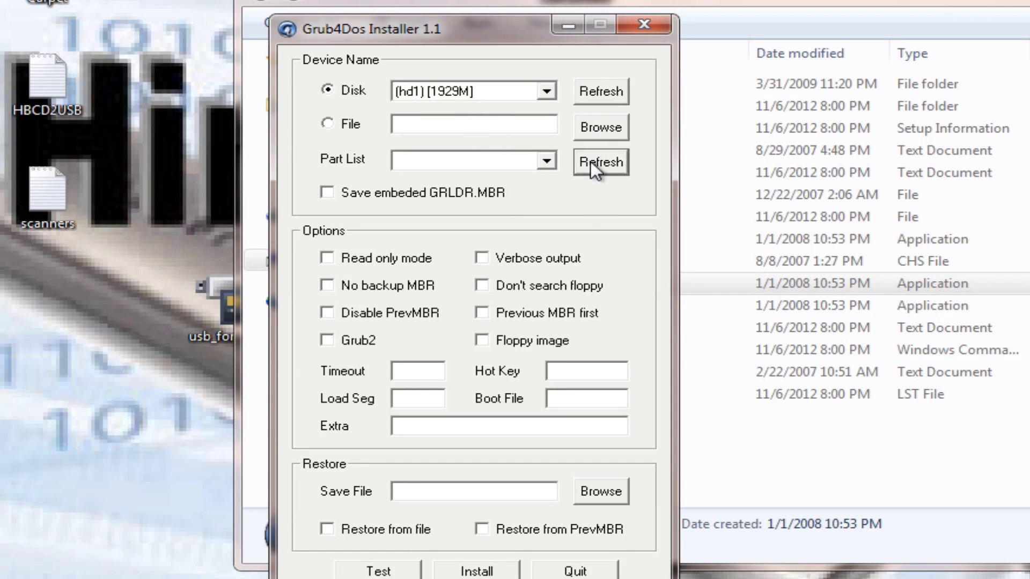
{"action": "left_click", "coordinate": [544, 160]}
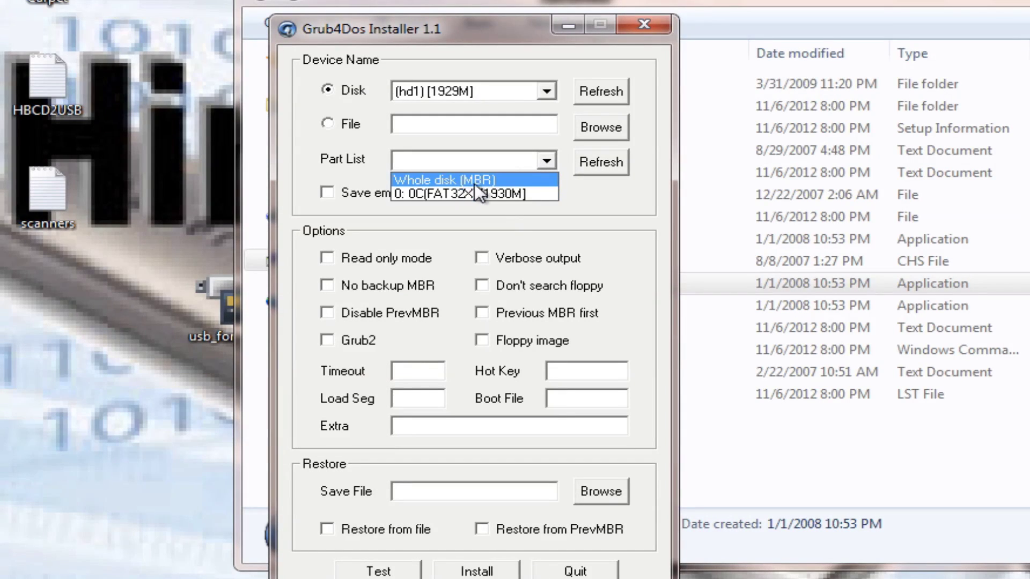
{"action": "left_click", "coordinate": [492, 180]}
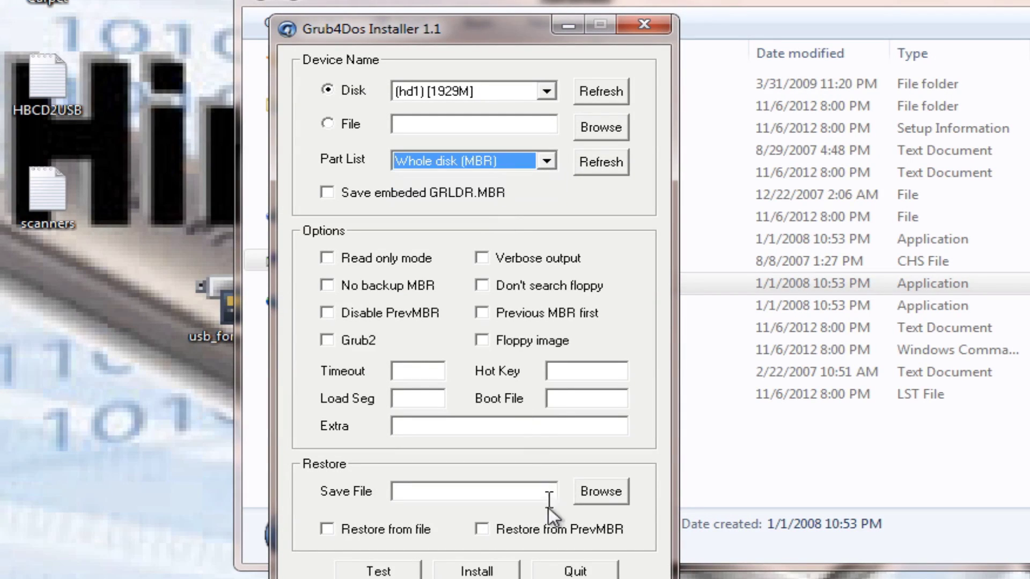
{"action": "left_click", "coordinate": [488, 569]}
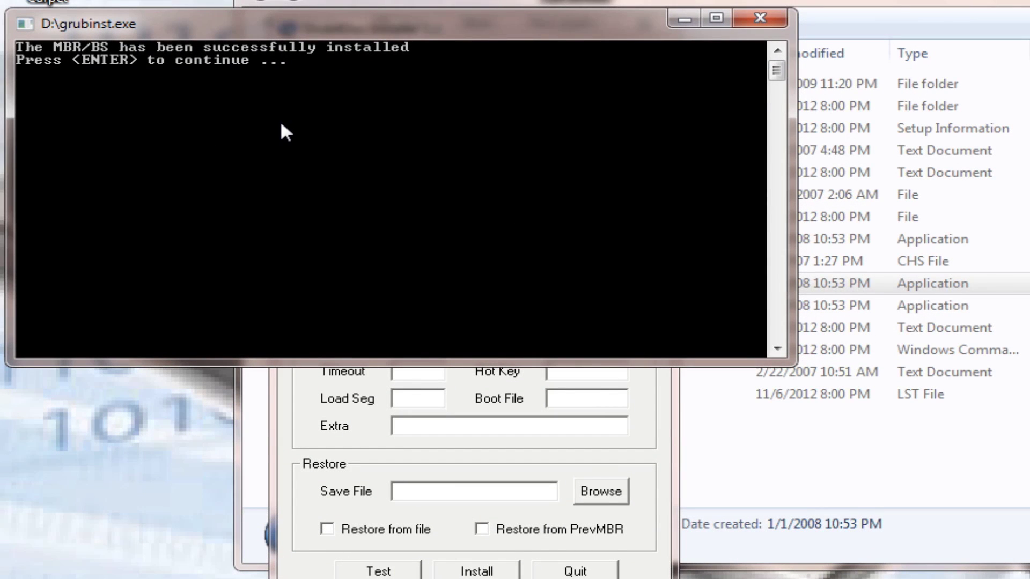
{"action": "key", "text": "Return"}
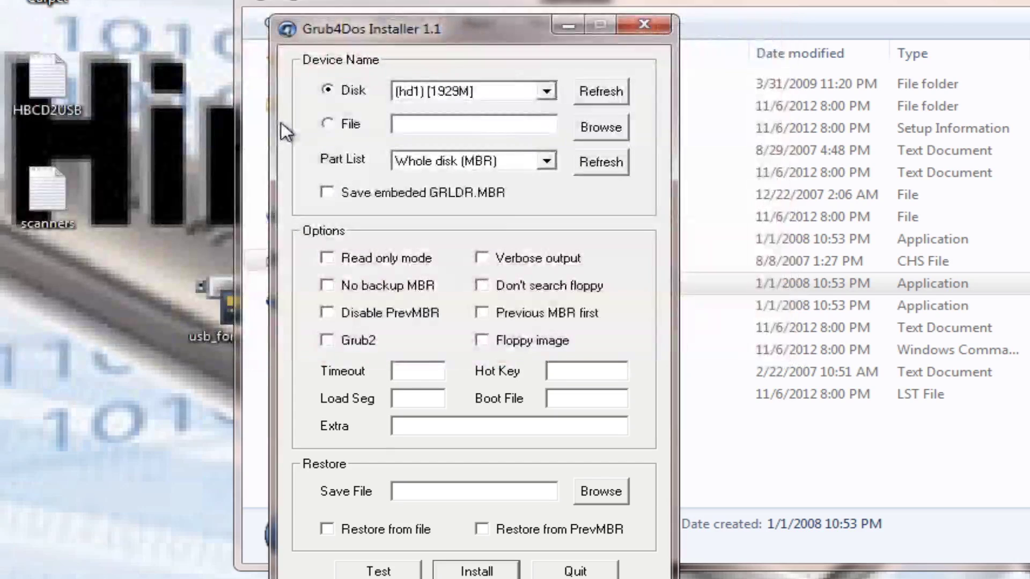
{"action": "left_click", "coordinate": [574, 570]}
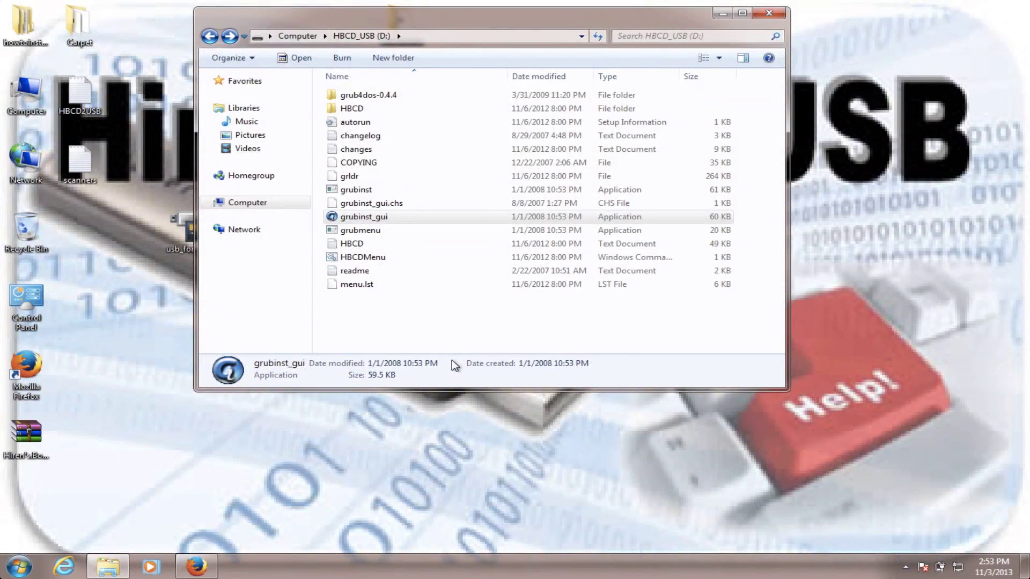
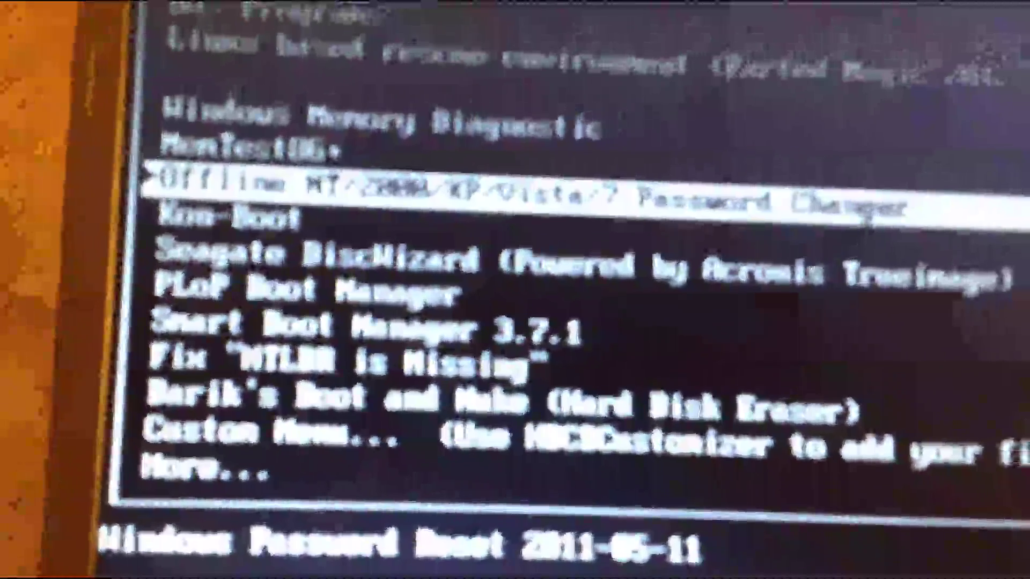
Highlight Mini Windows Xp at the top of the Hiren's BootCD 15.2 boot menu
{"action": "key", "text": "Down"}
{"action": "key", "text": "Up"}
{"action": "key", "text": "Up"}
{"action": "key", "text": "Up"}
{"action": "key", "text": "Up"}
{"action": "key", "text": "Up"}
{"action": "key", "text": "Up"}
{"action": "key", "text": "Up"}
{"action": "key", "text": "Up"}
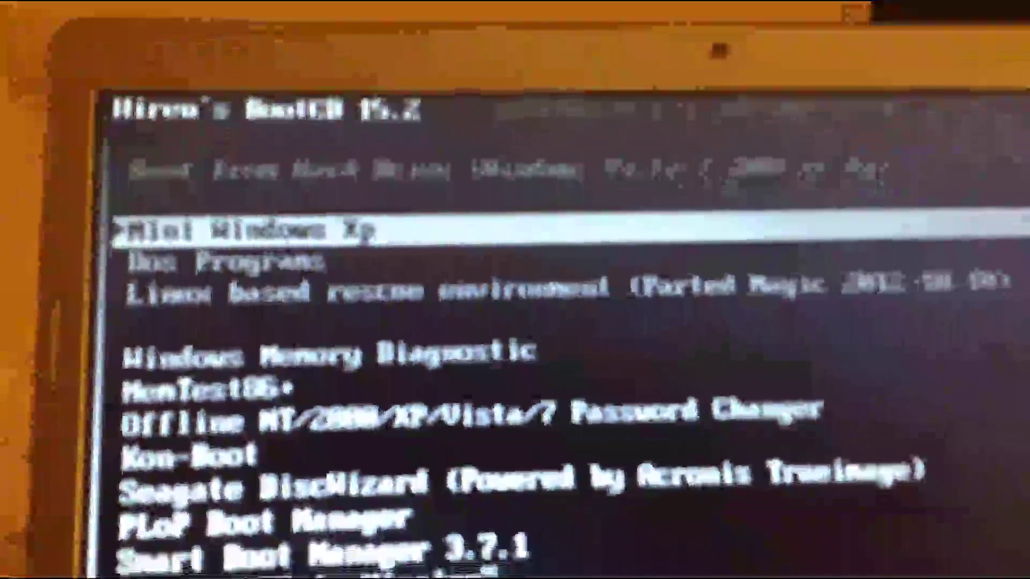